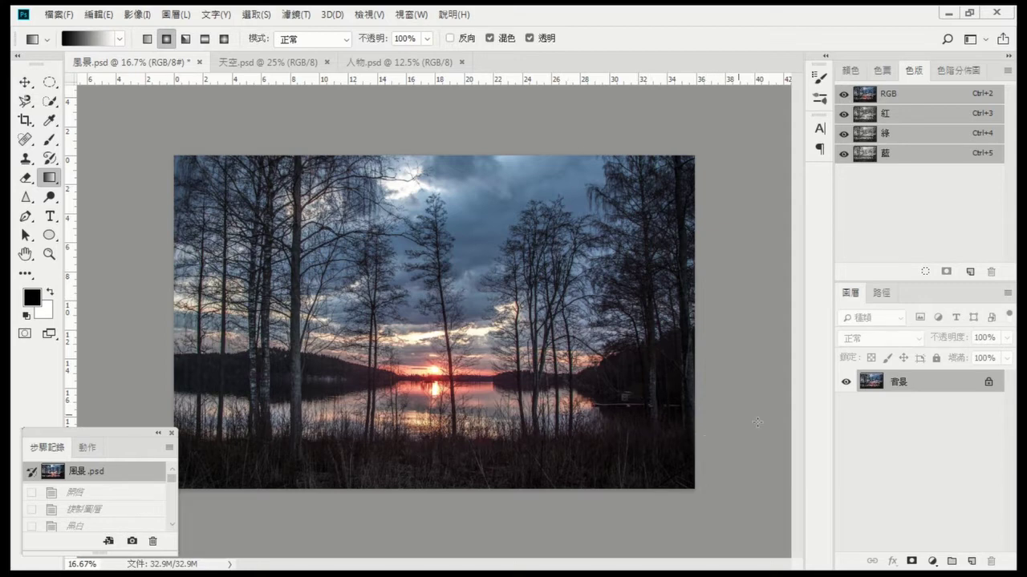
# Step: Duplicate the landscape's background into a new layer with Ctrl+J
pyautogui.hotkey('ctrl', 'j')
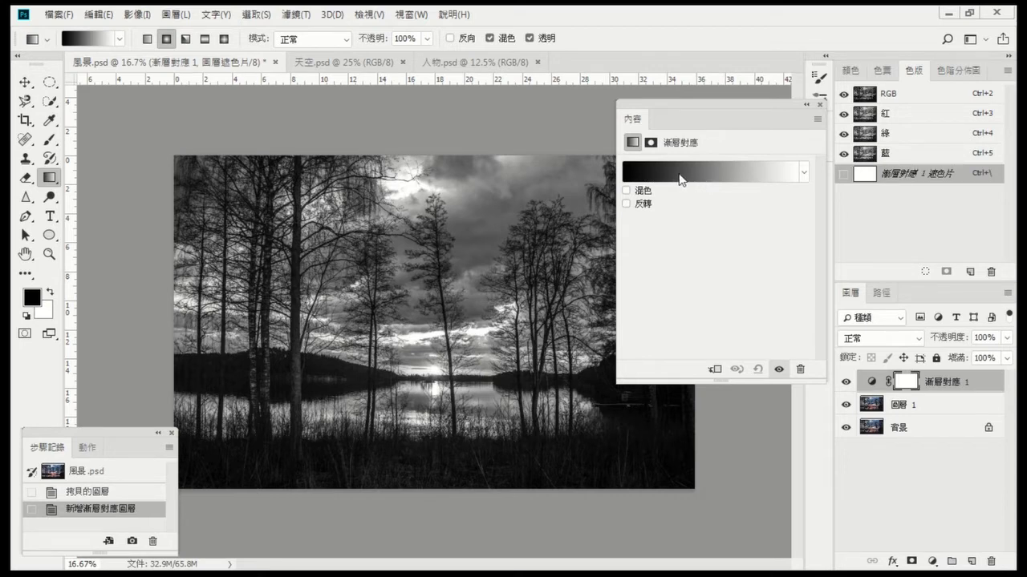
# Step: Edit the Gradient Map's colour stops to run from dark navy through pink to white
pyautogui.press('i')
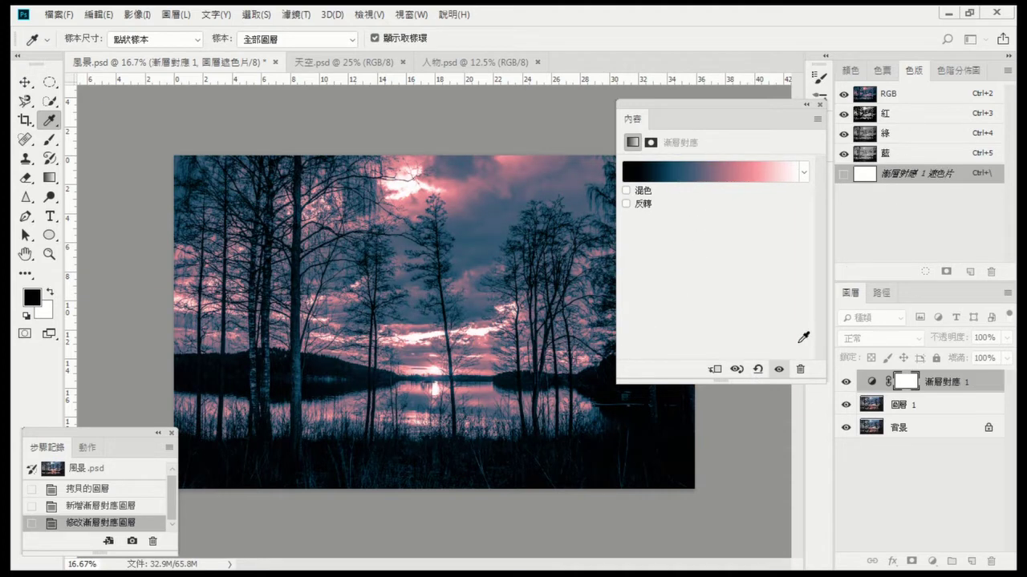
# Step: Spread the pink stop further and end the gradient on pale yellow, then confirm it
pyautogui.click(790, 362)
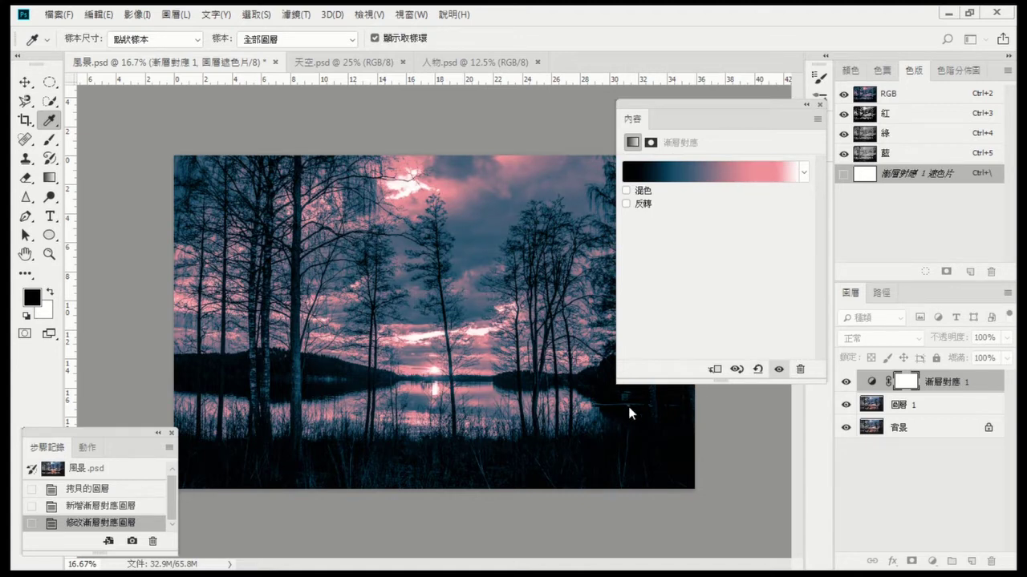
pyautogui.moveTo(742, 173); pyautogui.dragTo(694, 177)
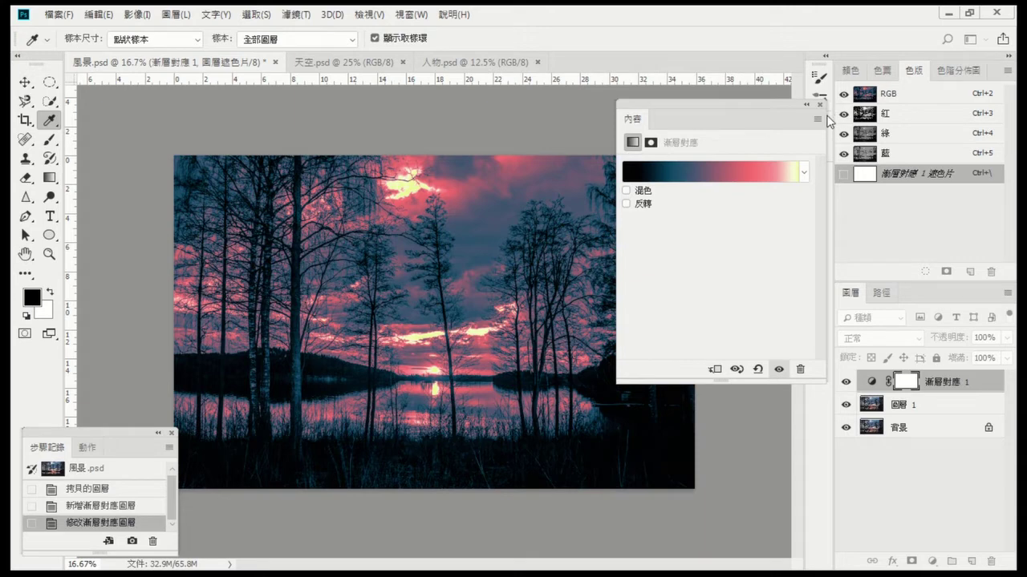
pyautogui.press('g')
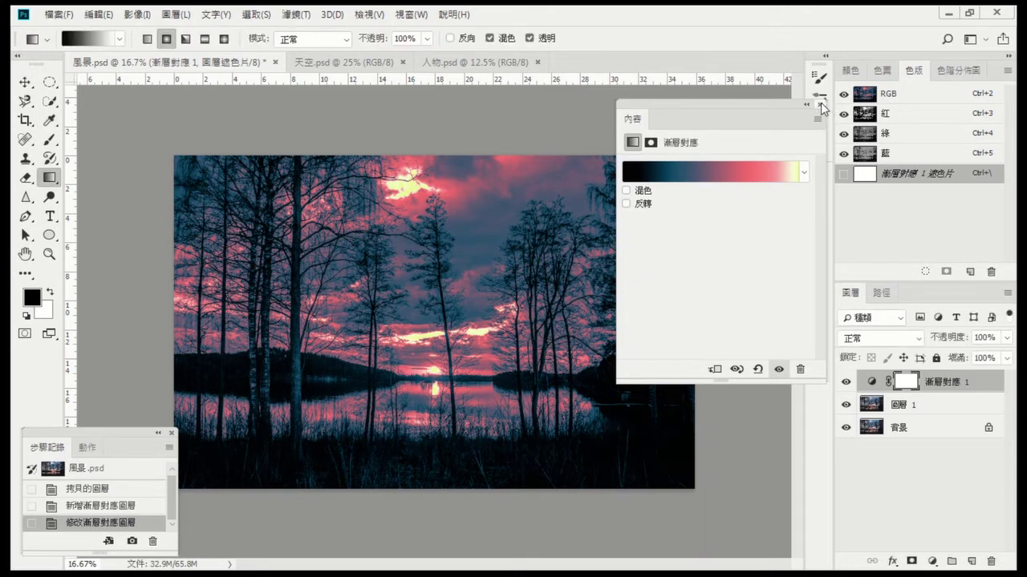
# Step: Stamp all visible layers into 圖層 2 and hide the gradient map and copied layer
pyautogui.click(820, 105)
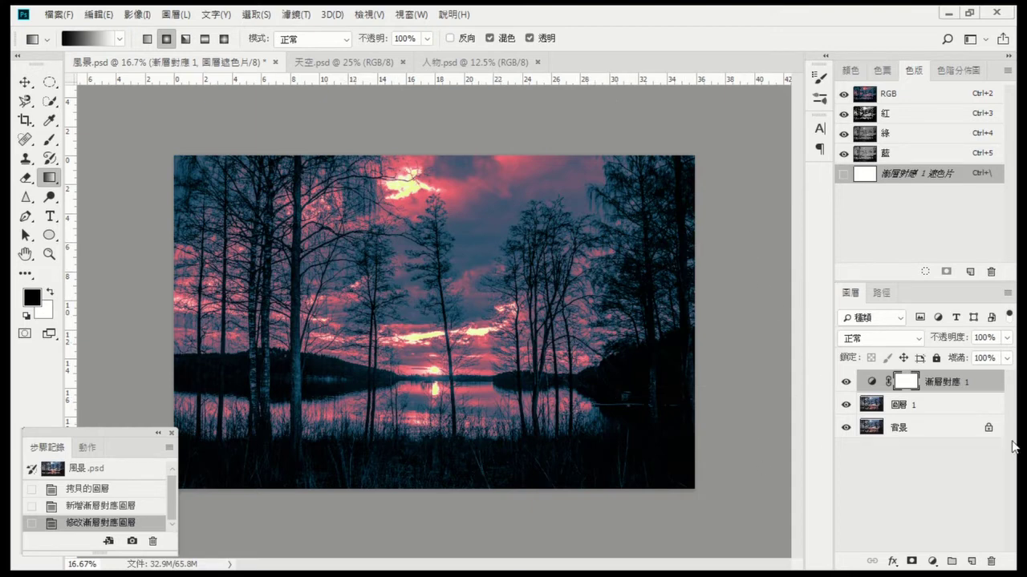
pyautogui.hotkey('ctrl', 'alt', 'shift', 'e')
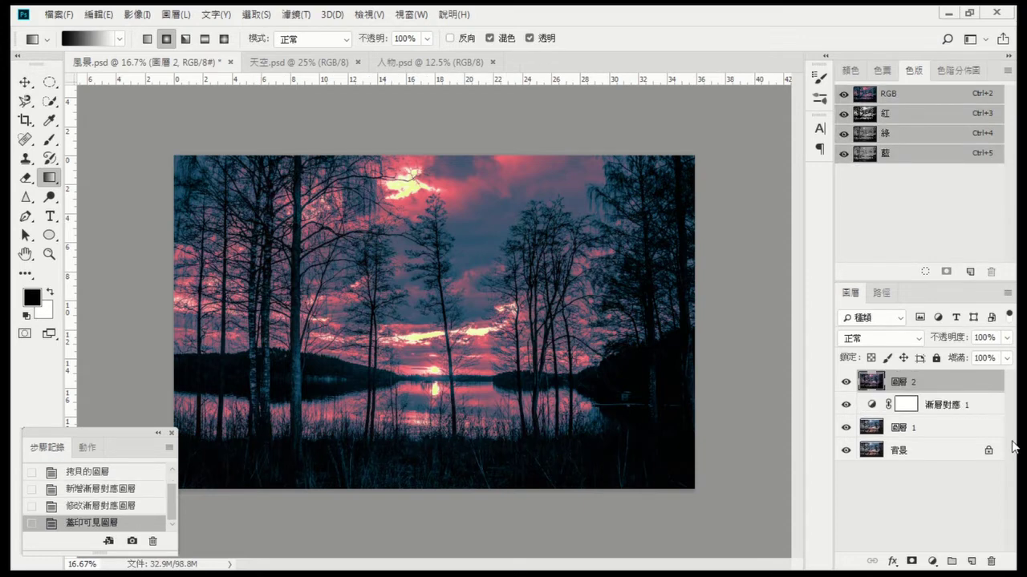
pyautogui.click(846, 405)
pyautogui.click(846, 427)
# Step: Compare the photo with and without 圖層 2, then give 圖層 2 a white layer mask
pyautogui.click(845, 385)
pyautogui.click(845, 385)
pyautogui.click(845, 385)
pyautogui.click(845, 386)
pyautogui.click(911, 562)
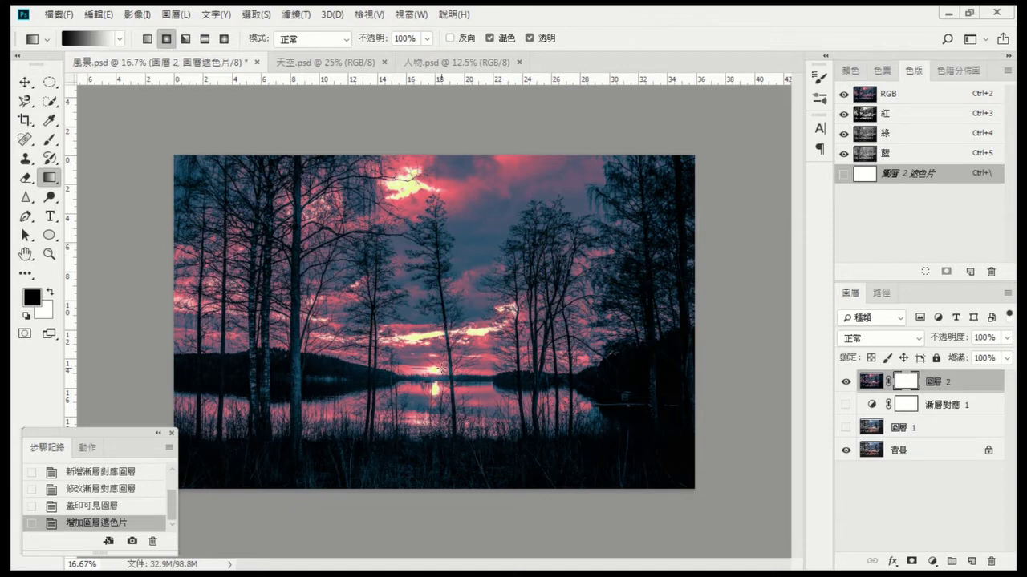
# Step: Drag radial gradients on 圖層 2's mask outward from the sun to reveal its original glow
pyautogui.moveTo(441, 368); pyautogui.dragTo(533, 417)
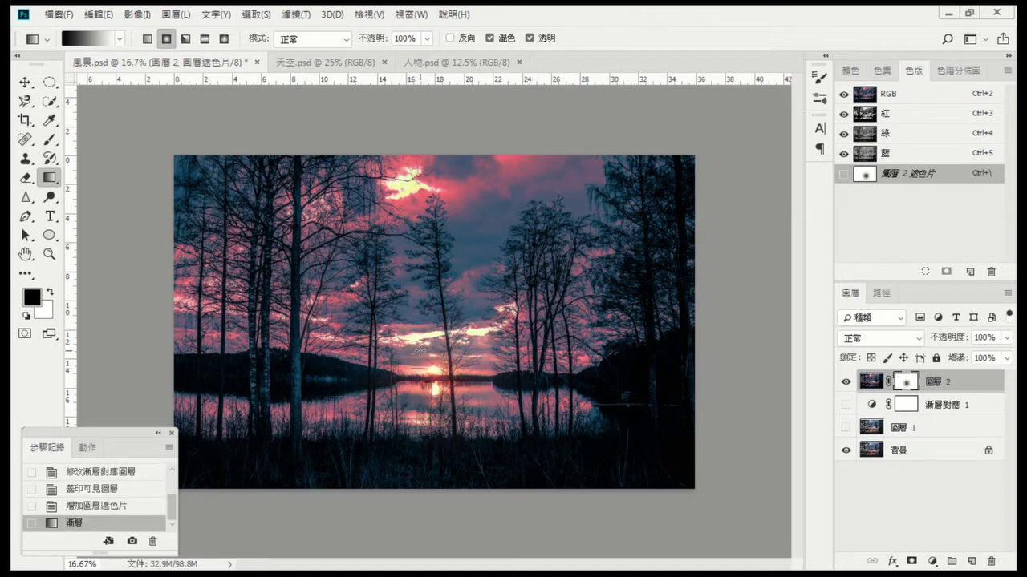
pyautogui.moveTo(446, 362); pyautogui.dragTo(646, 437)
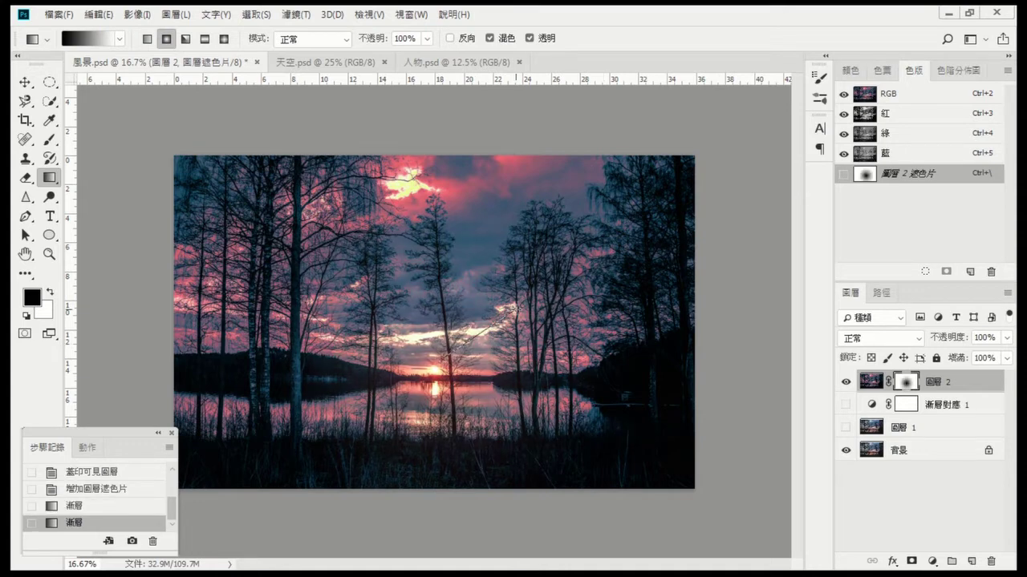
pyautogui.moveTo(443, 357); pyautogui.dragTo(501, 323)
pyautogui.moveTo(444, 363); pyautogui.dragTo(569, 407)
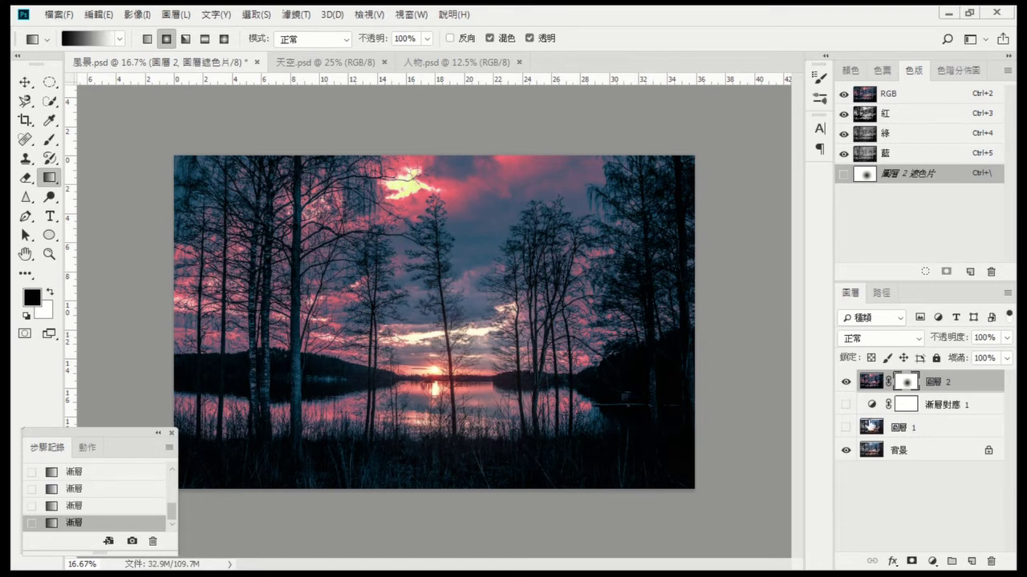
# Step: Compare the landscape with 圖層 2 shown and hidden, then switch to the 天空.psd document
pyautogui.click(847, 383)
pyautogui.click(847, 382)
pyautogui.click(847, 382)
pyautogui.click(847, 382)
pyautogui.click(847, 383)
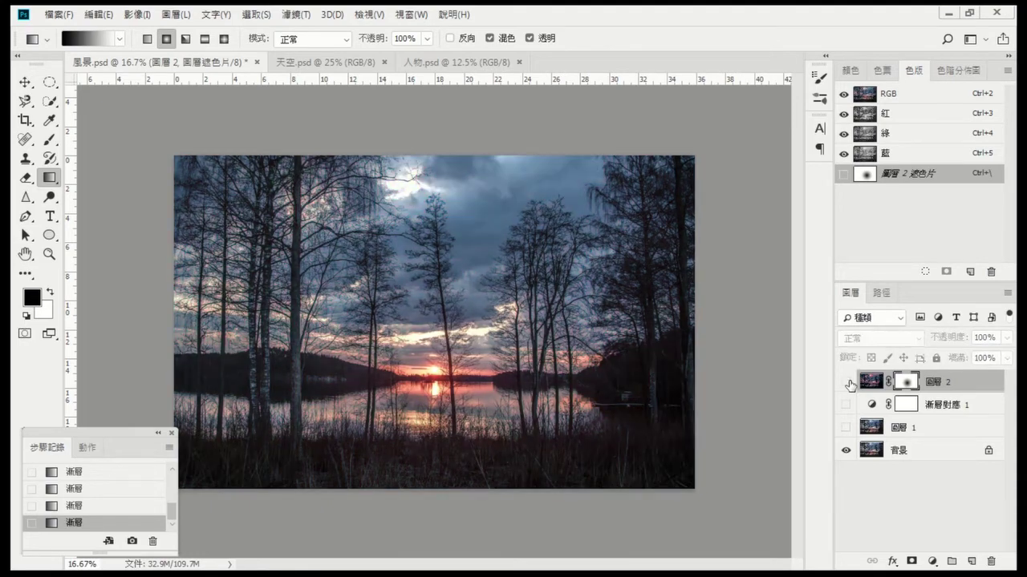
pyautogui.click(847, 383)
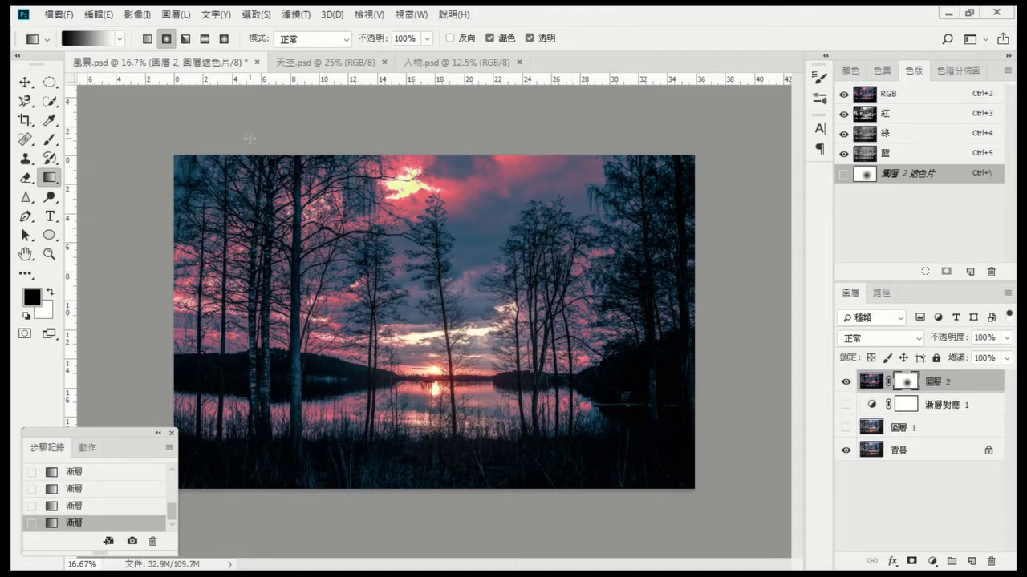
pyautogui.click(331, 62)
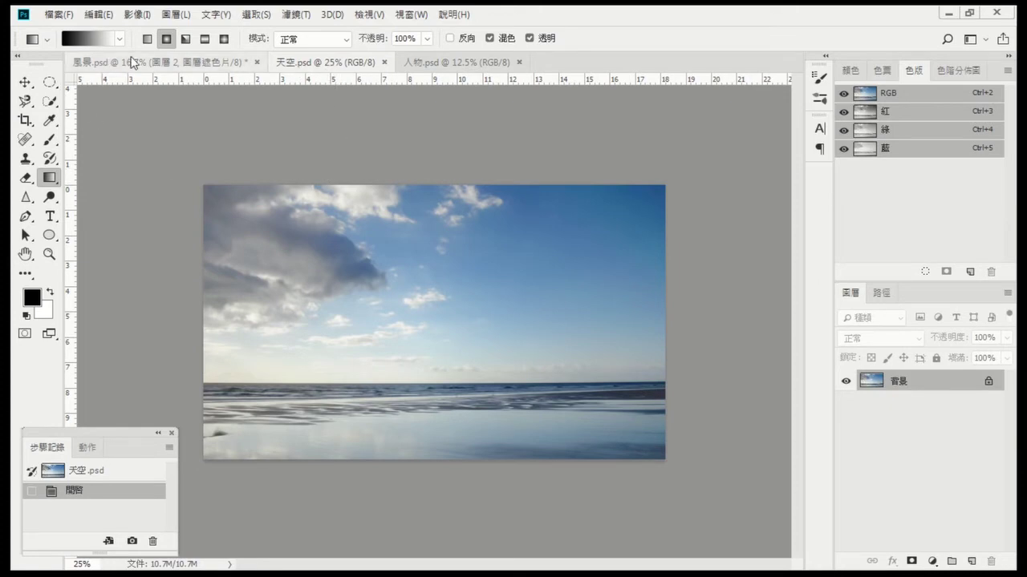
# Step: In 天空.psd, copy the background to 圖層 1 and apply a Black & White conversion
pyautogui.click(206, 62)
pyautogui.click(321, 64)
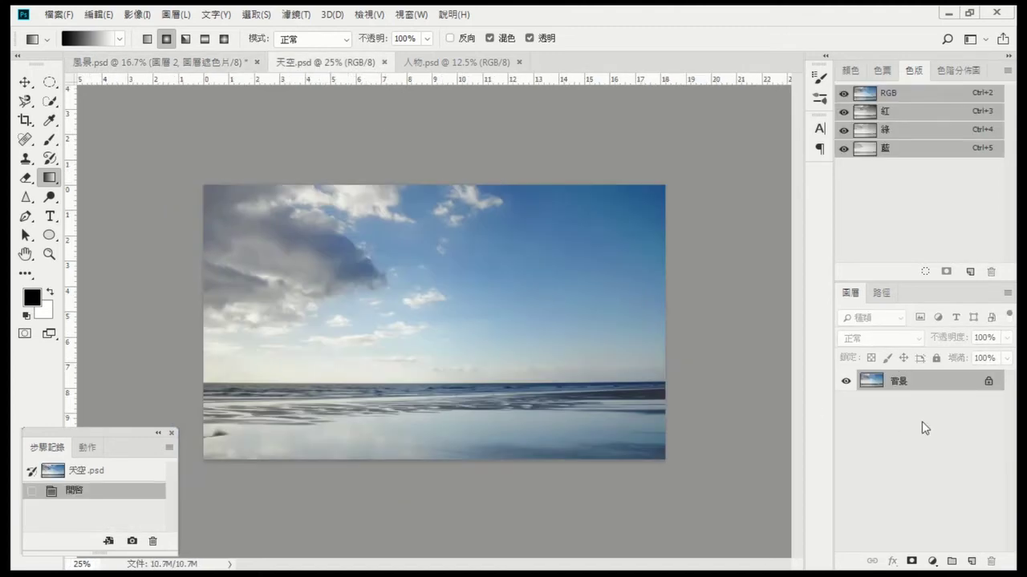
pyautogui.hotkey('ctrl', 'j')
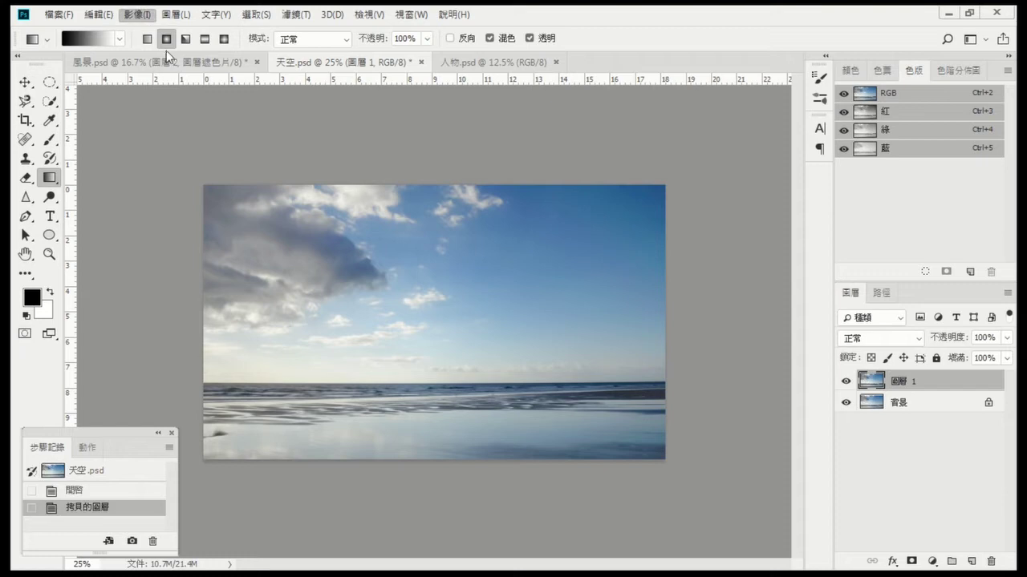
pyautogui.hotkey('alt', 'shift', 'ctrl', 'b')
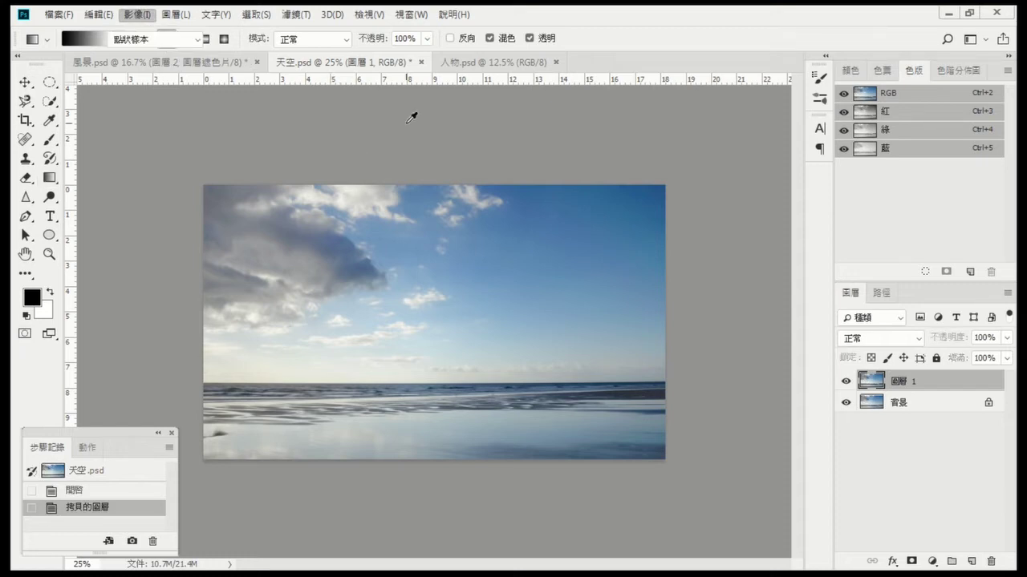
pyautogui.press('Return')
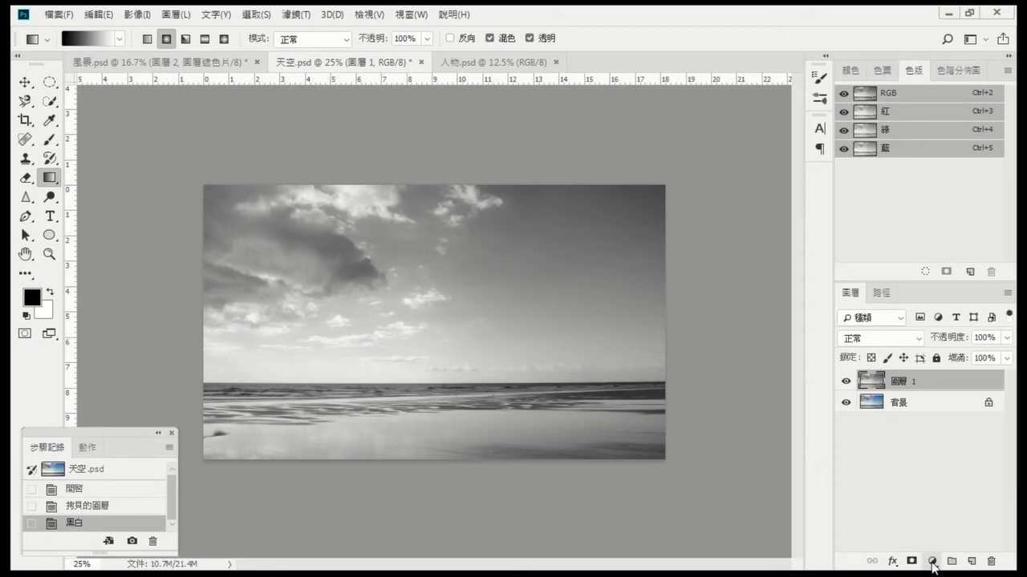
# Step: Add a navy-to-light-blue Gradient Map to the sky, then stamp visible layers into 圖層 2
pyautogui.click(933, 565)
pyautogui.click(946, 549)
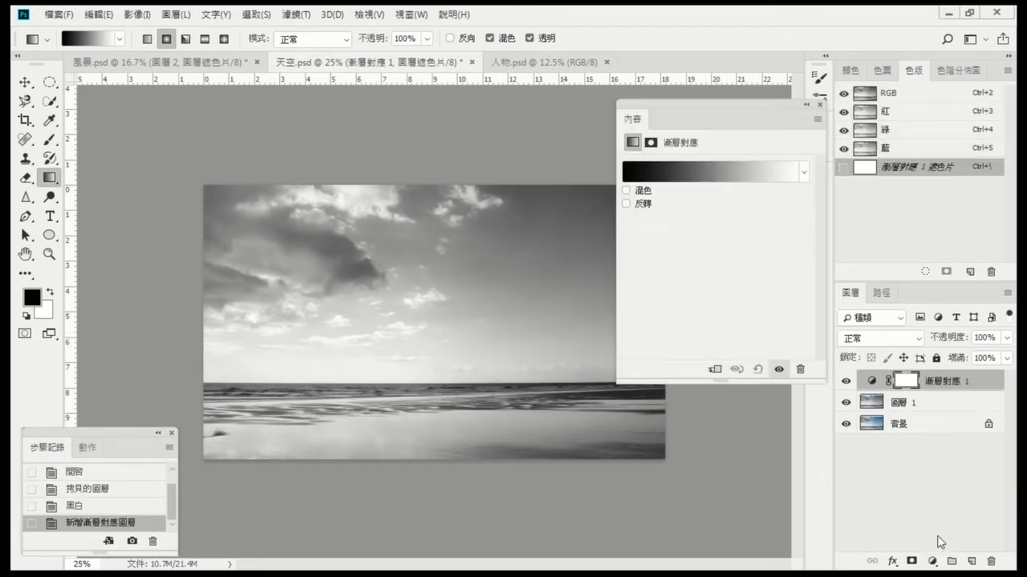
pyautogui.press('i')
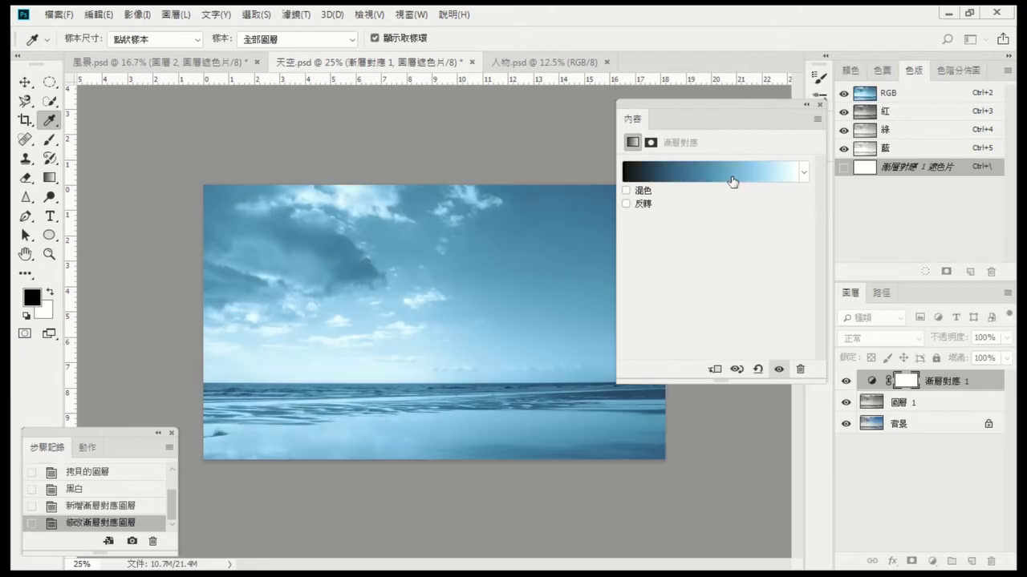
pyautogui.press('g')
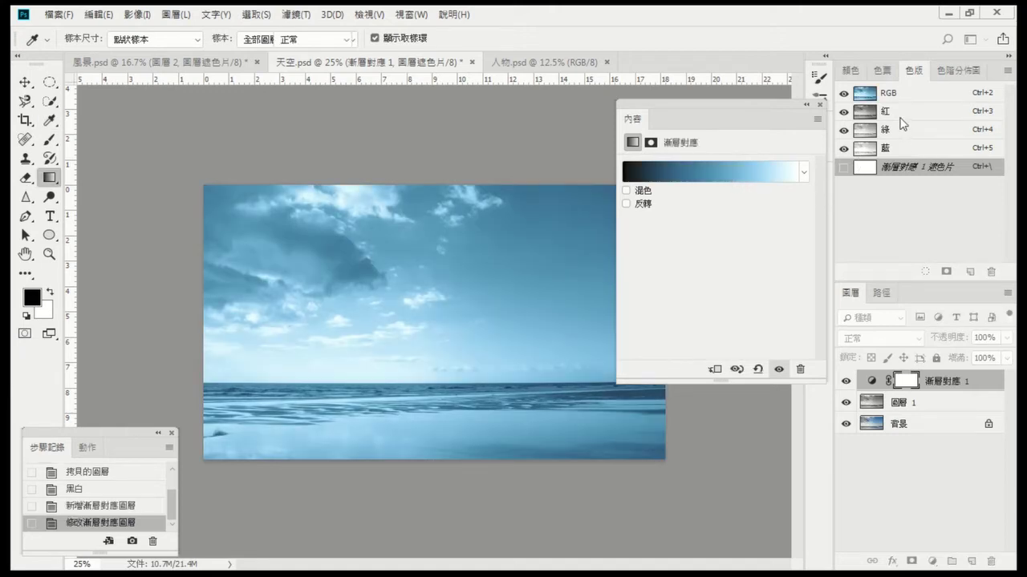
pyautogui.click(819, 102)
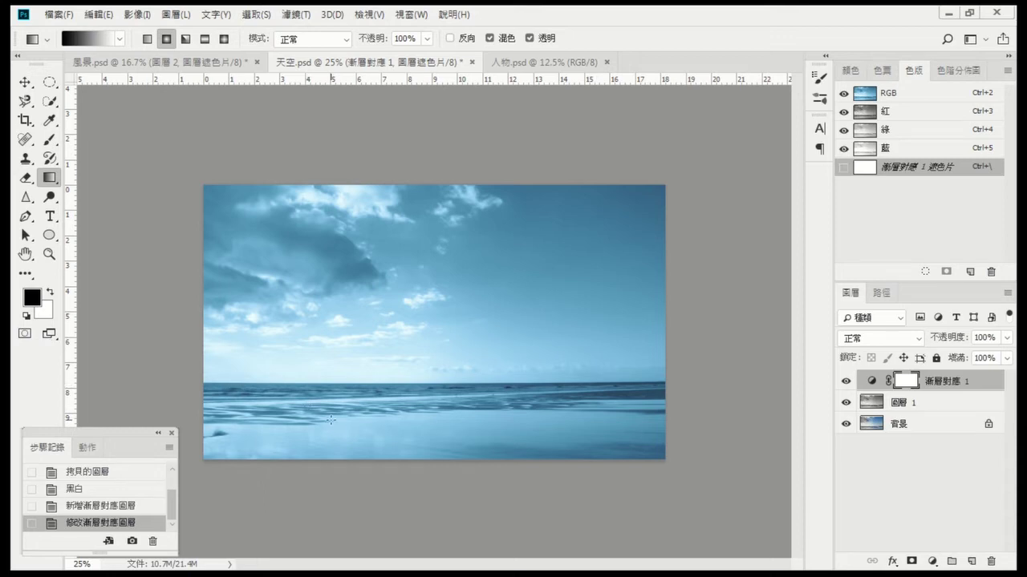
pyautogui.hotkey('ctrl', 'shift', 'alt', 'e')
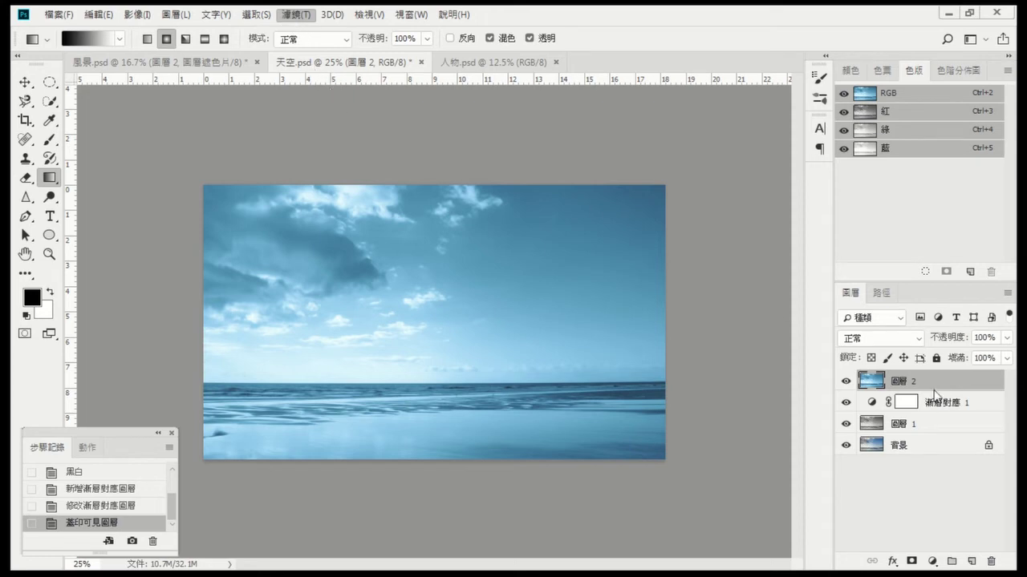
# Step: Duplicate 圖層 2 and name the two stamped sky layers 2 and 3
pyautogui.hotkey('ctrl', 'j')
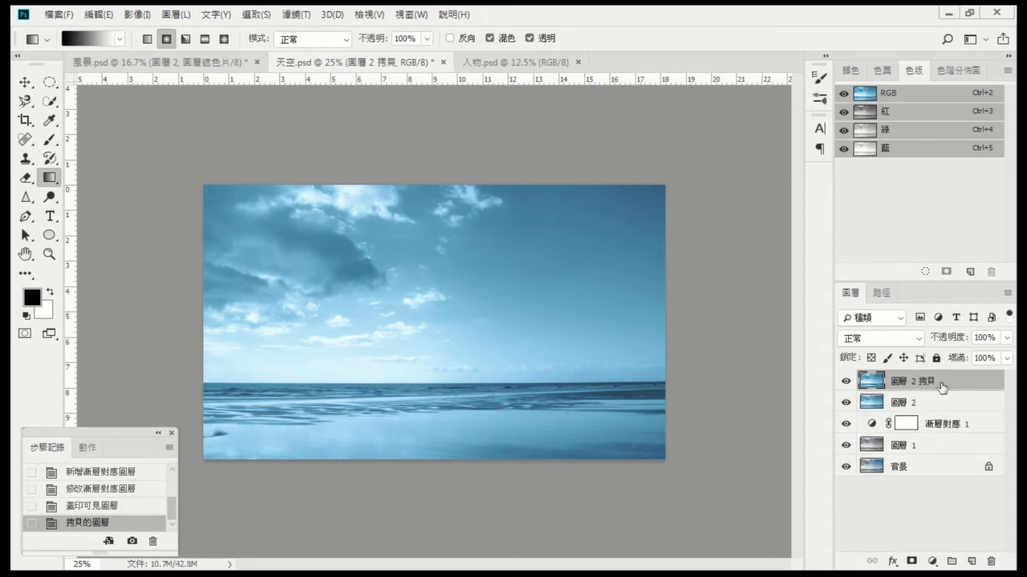
pyautogui.doubleClick(902, 402)
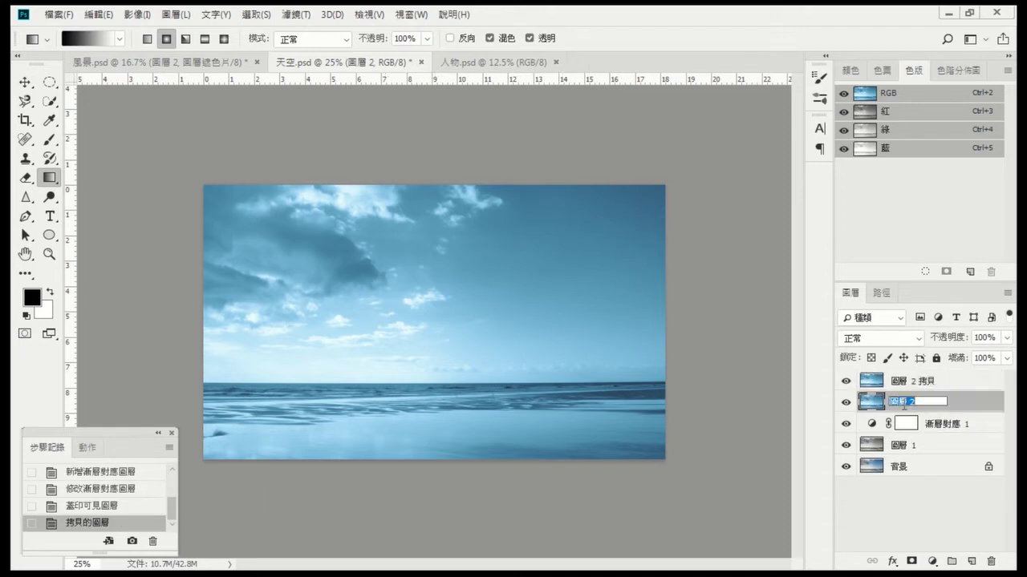
pyautogui.write('2')
pyautogui.press('Return')
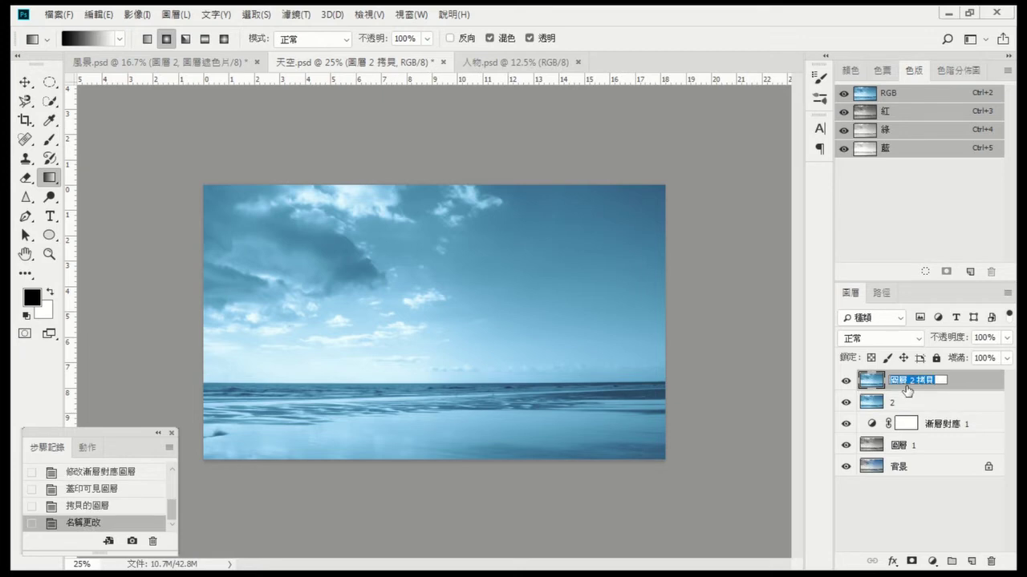
pyautogui.write('3')
pyautogui.press('Return')
# Step: Select layer 2, hide layer 3, and start a Levels adjustment to lighten layer 2
pyautogui.click(906, 401)
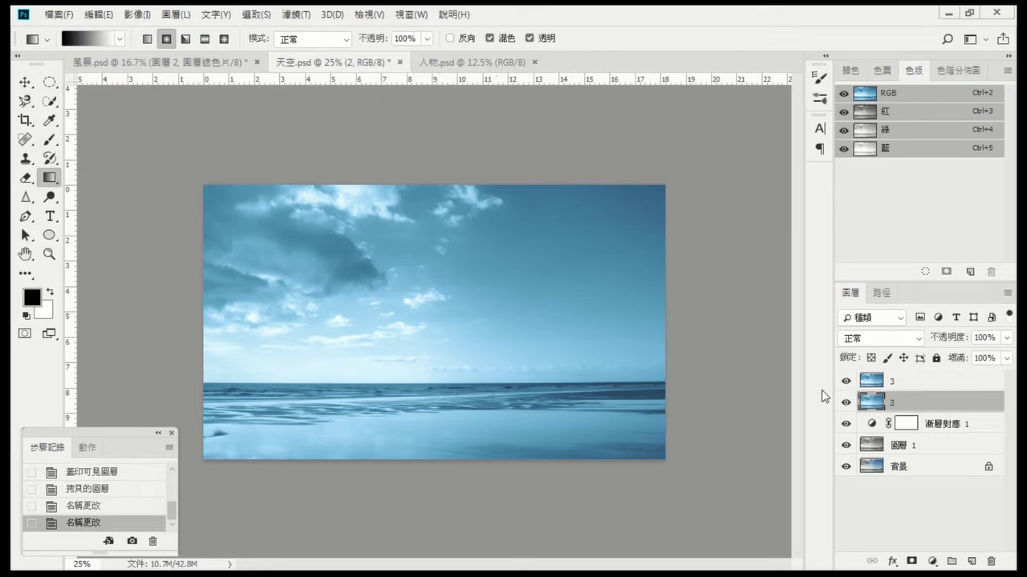
pyautogui.click(846, 381)
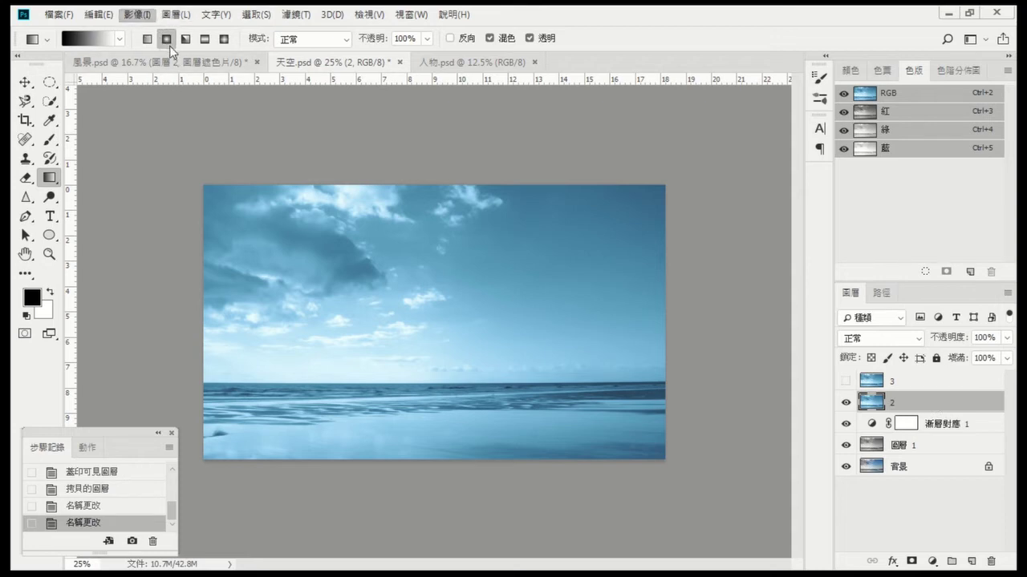
pyautogui.press('i')
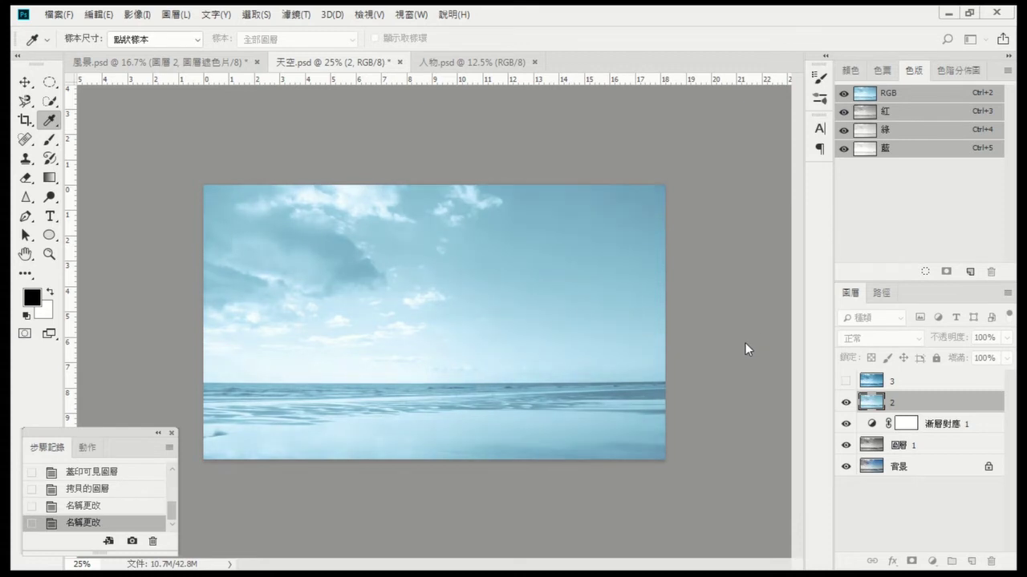
# Step: Confirm the Levels brightening, apply a radial zoom blur to layer 2, and set its opacity to 88%
pyautogui.press('Return')
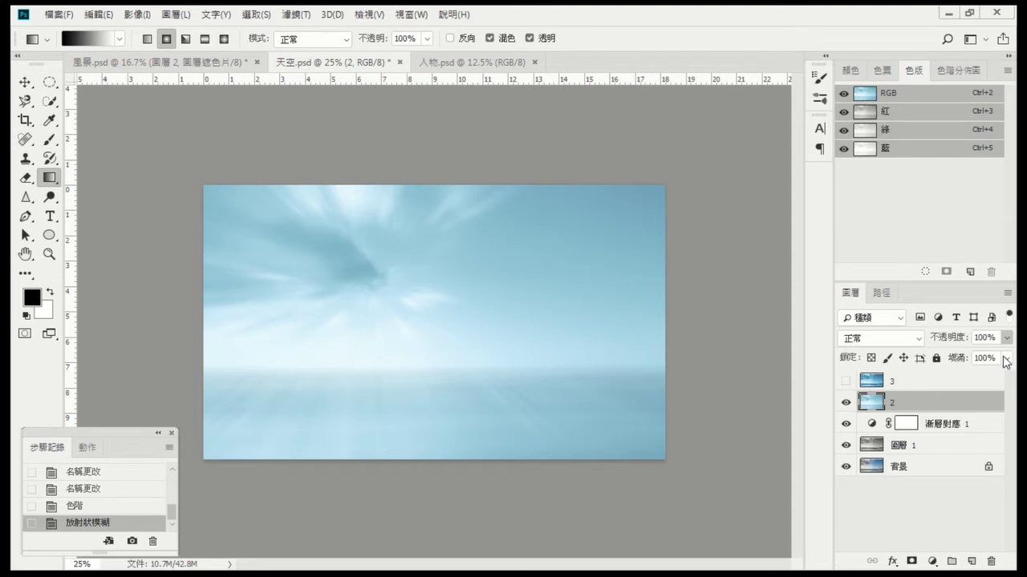
pyautogui.moveTo(1006, 338)
pyautogui.mouseDown()
pyautogui.moveTo(960, 361)
pyautogui.moveTo(1002, 347)
pyautogui.mouseUp()
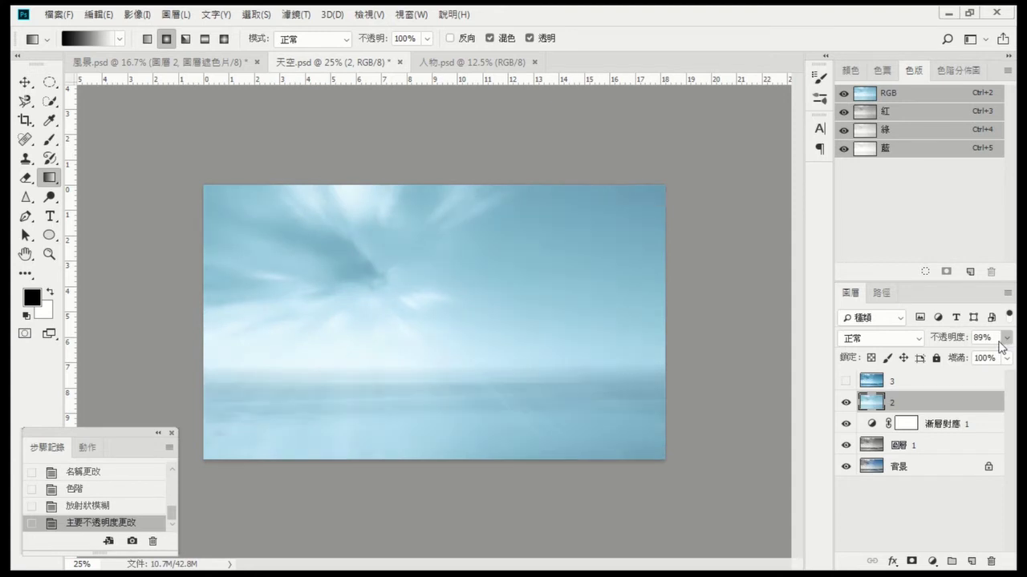
pyautogui.moveTo(1002, 346); pyautogui.dragTo(1009, 343)
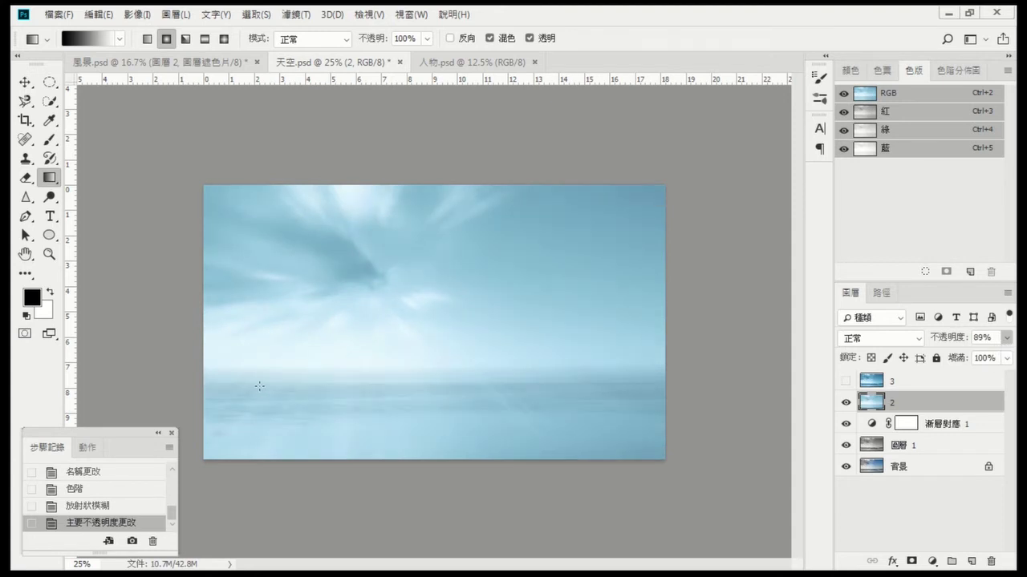
pyautogui.click(110, 494)
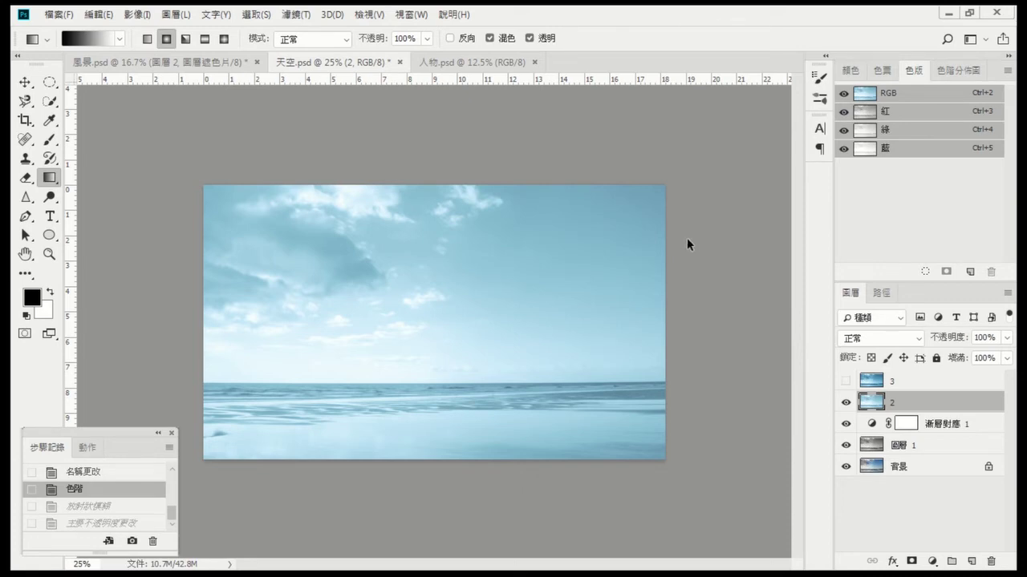
pyautogui.hotkey('ctrl', 'f')
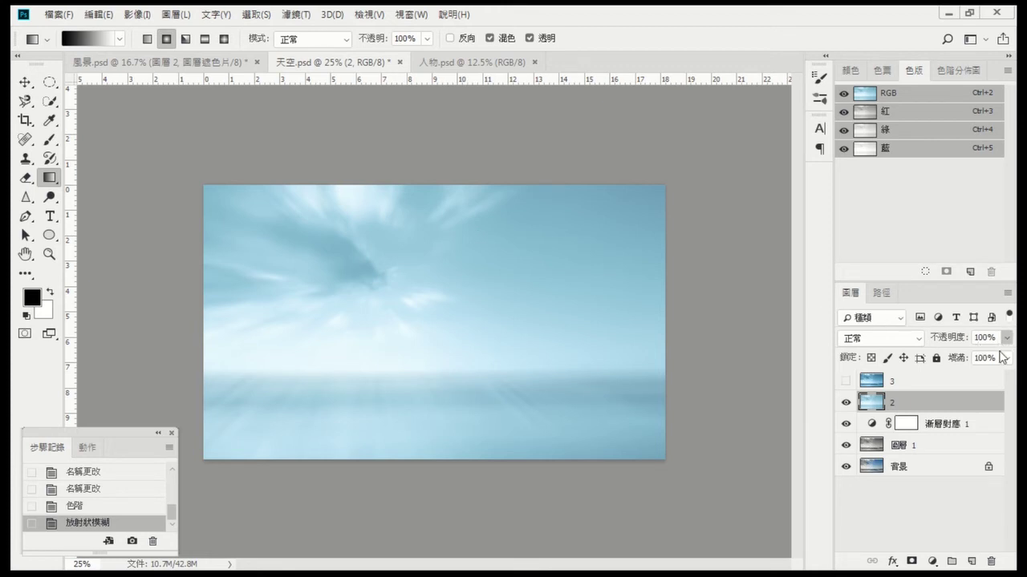
pyautogui.moveTo(1001, 354); pyautogui.dragTo(1001, 356)
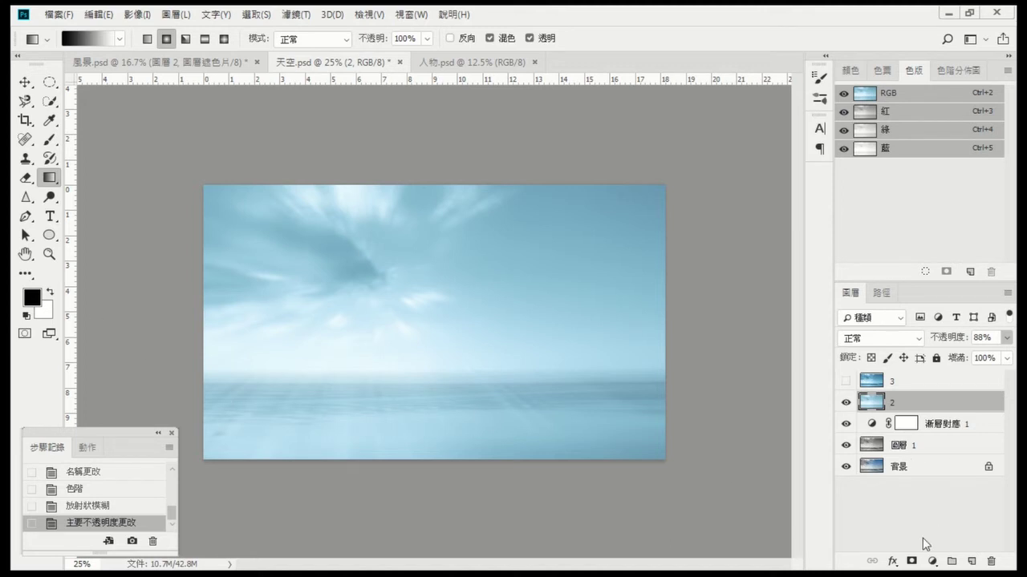
# Step: Add a mask to layer 2 with a linear gradient fading the blur out below the horizon
pyautogui.click(912, 561)
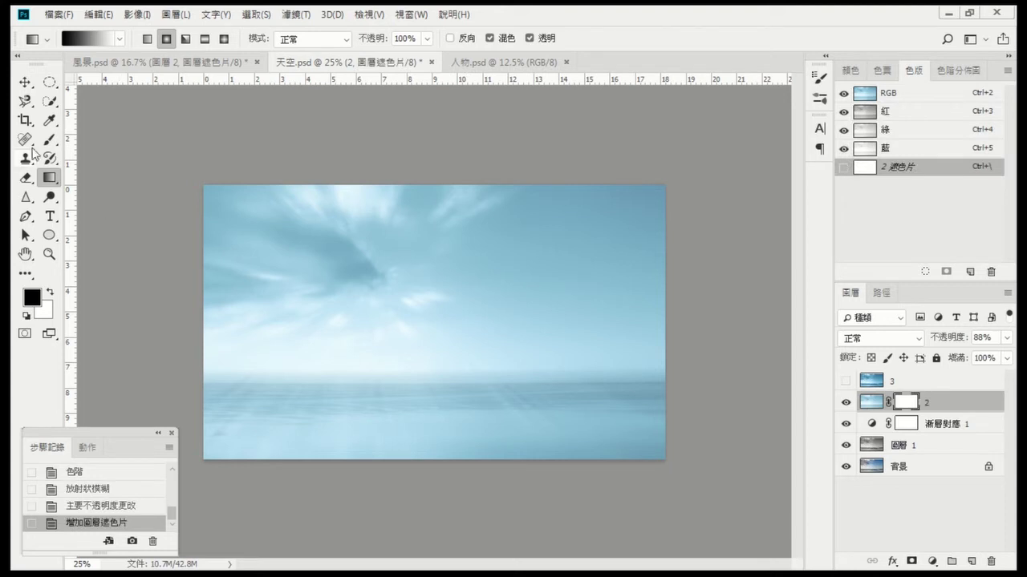
pyautogui.click(147, 41)
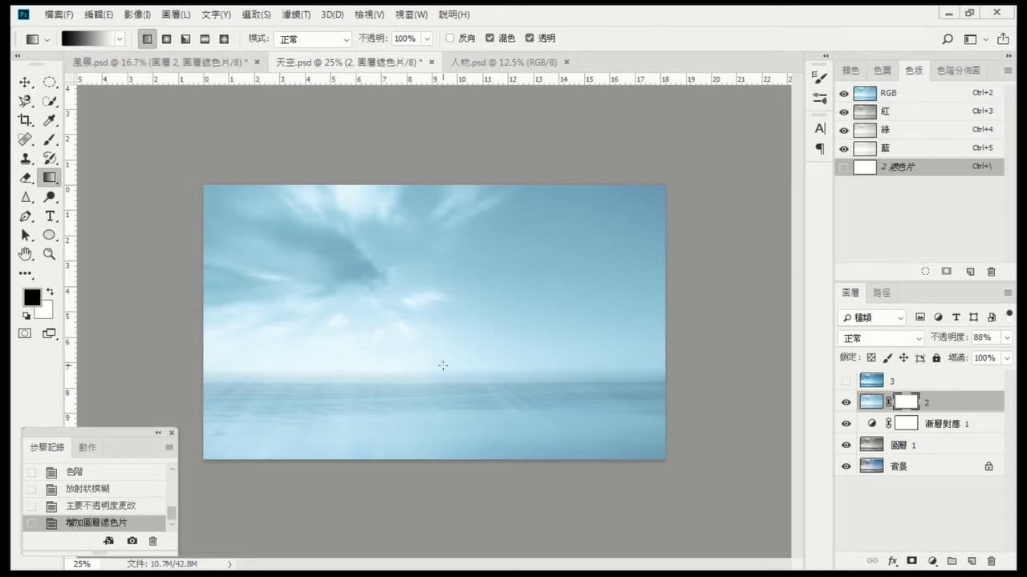
pyautogui.moveTo(444, 367)
pyautogui.mouseDown()
pyautogui.moveTo(445, 401)
pyautogui.moveTo(446, 356)
pyautogui.mouseUp()
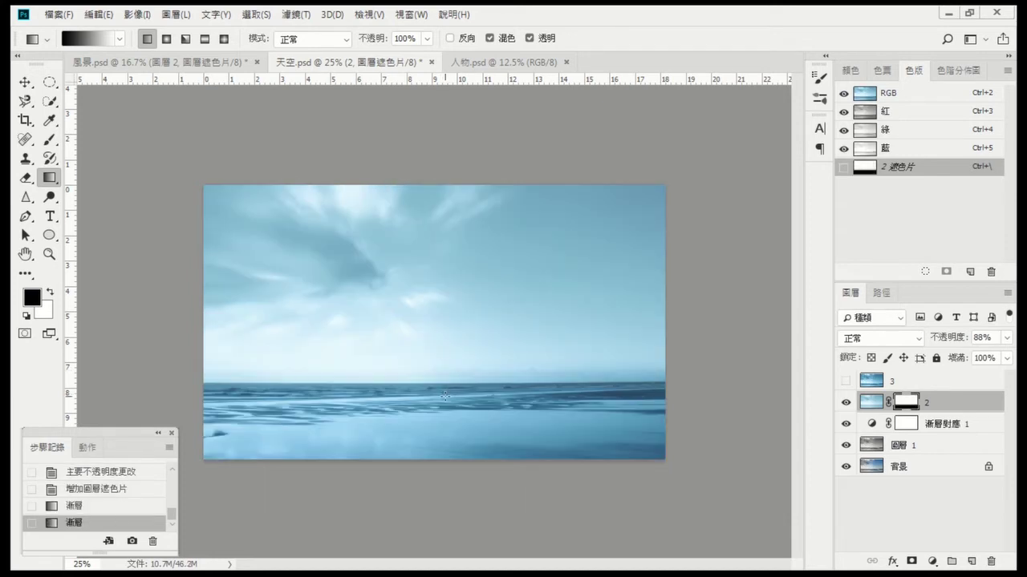
pyautogui.moveTo(447, 392); pyautogui.dragTo(447, 373)
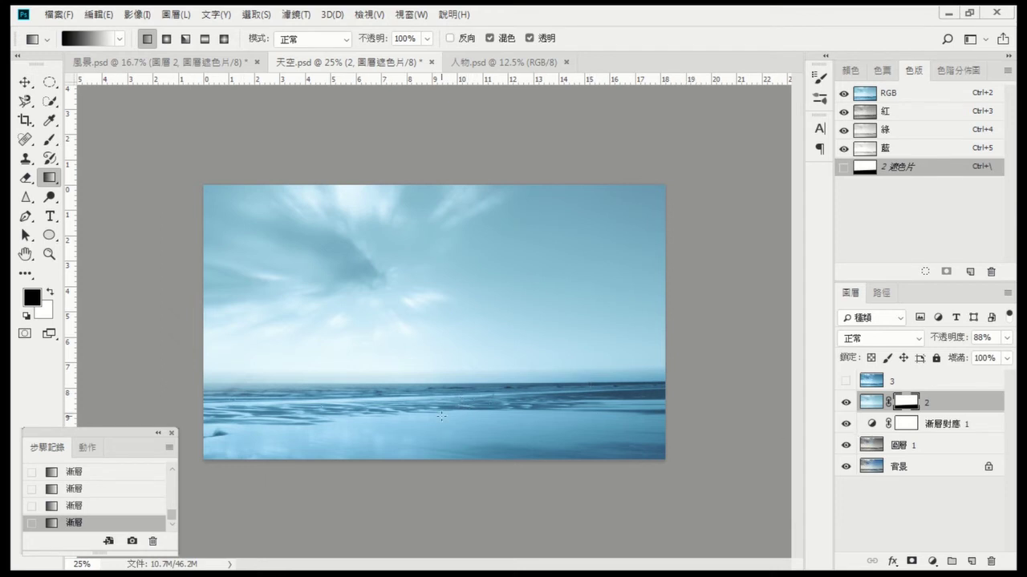
# Step: Show and select layer 3, give it a radial zoom blur, and compare before/after in History
pyautogui.click(864, 386)
pyautogui.click(845, 381)
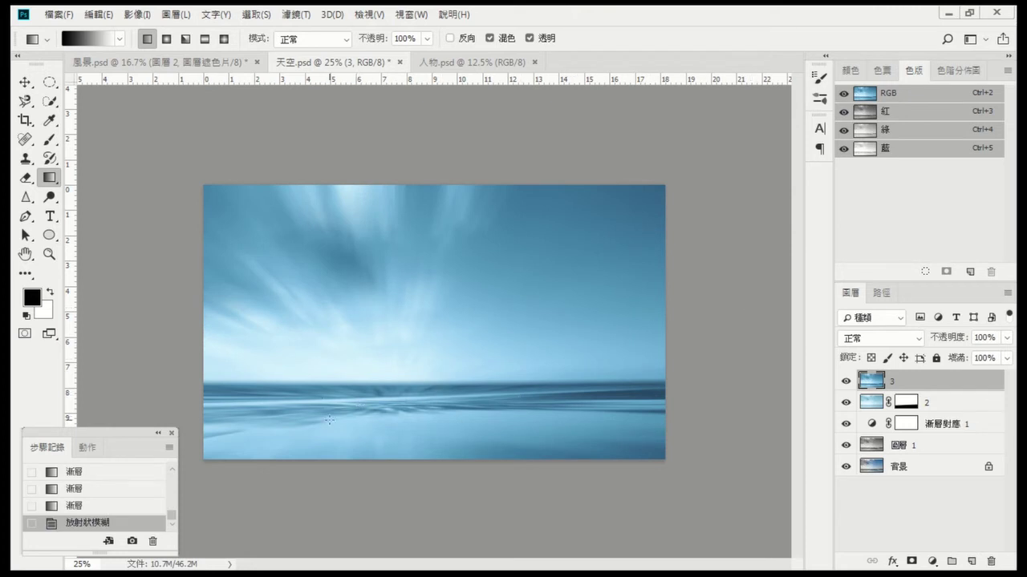
pyautogui.click(90, 505)
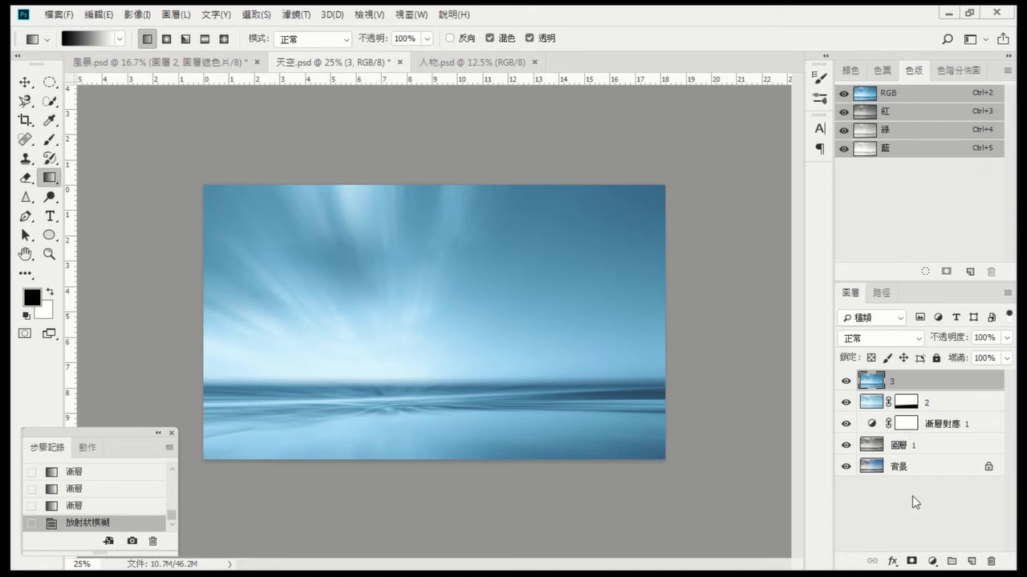
# Step: Mask layer 3 with linear gradients around the horizon so its blur shows only in the sea
pyautogui.click(911, 561)
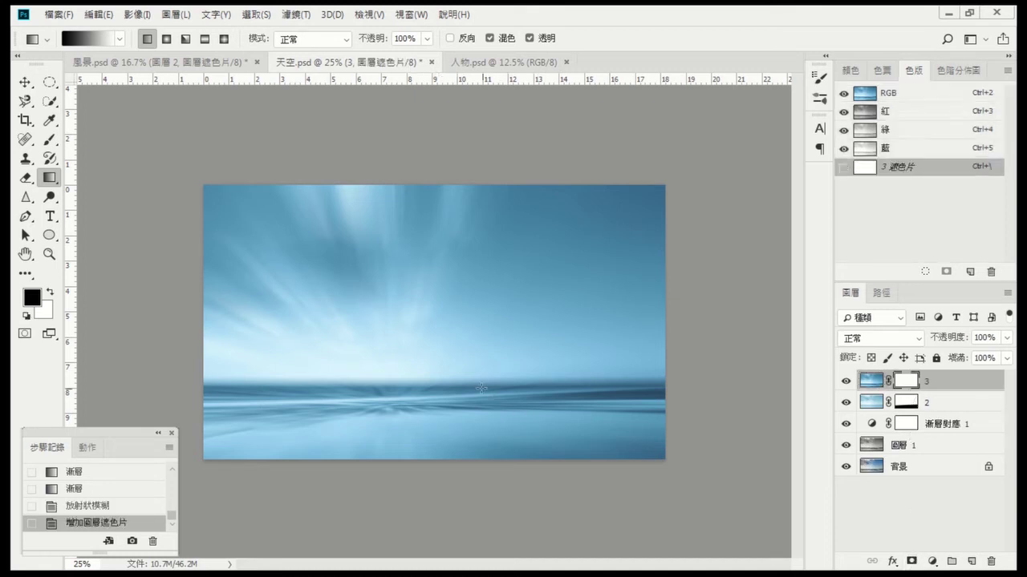
pyautogui.moveTo(425, 391); pyautogui.dragTo(427, 352)
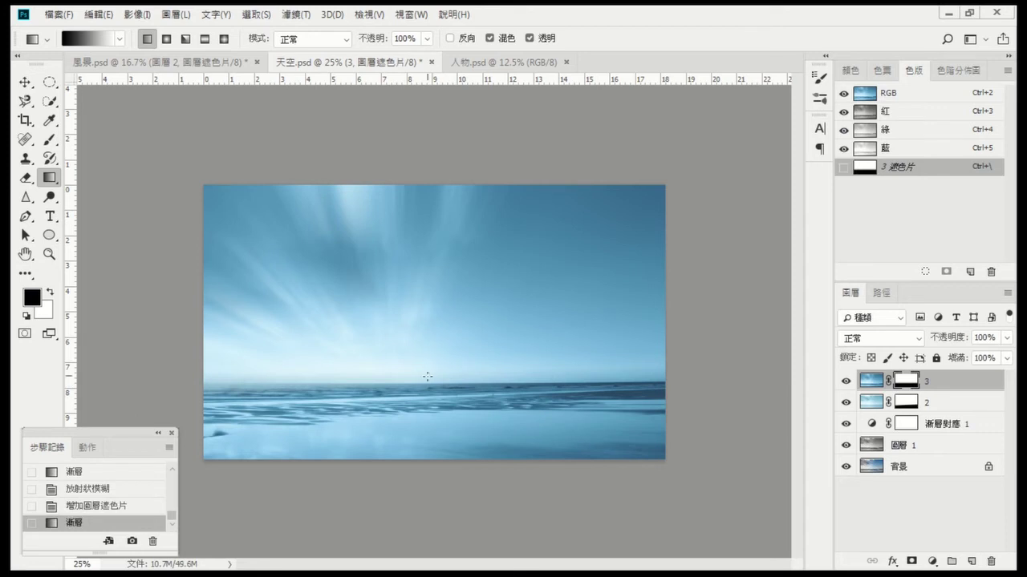
pyautogui.moveTo(428, 379); pyautogui.dragTo(427, 350)
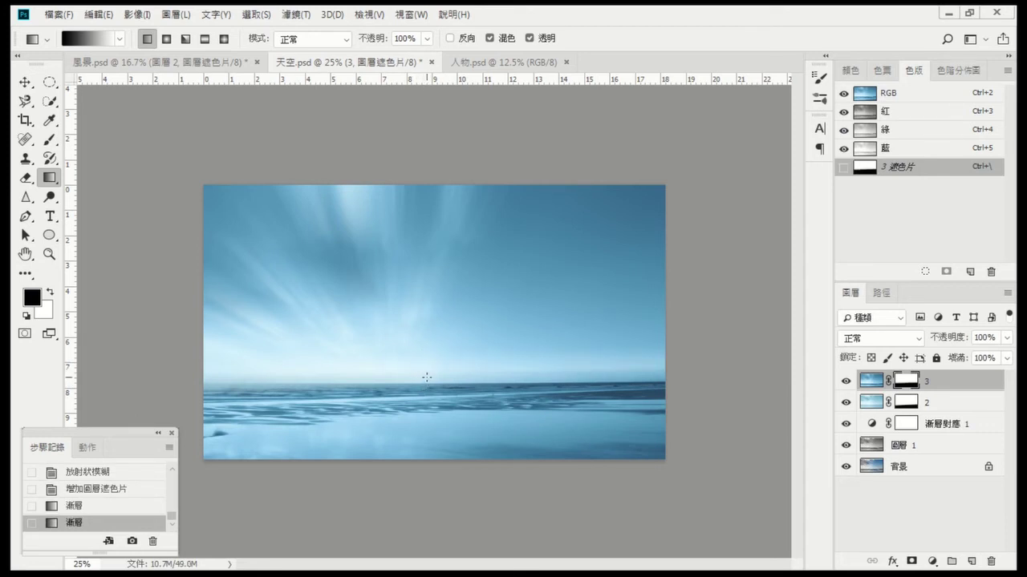
pyautogui.moveTo(428, 364); pyautogui.dragTo(442, 397)
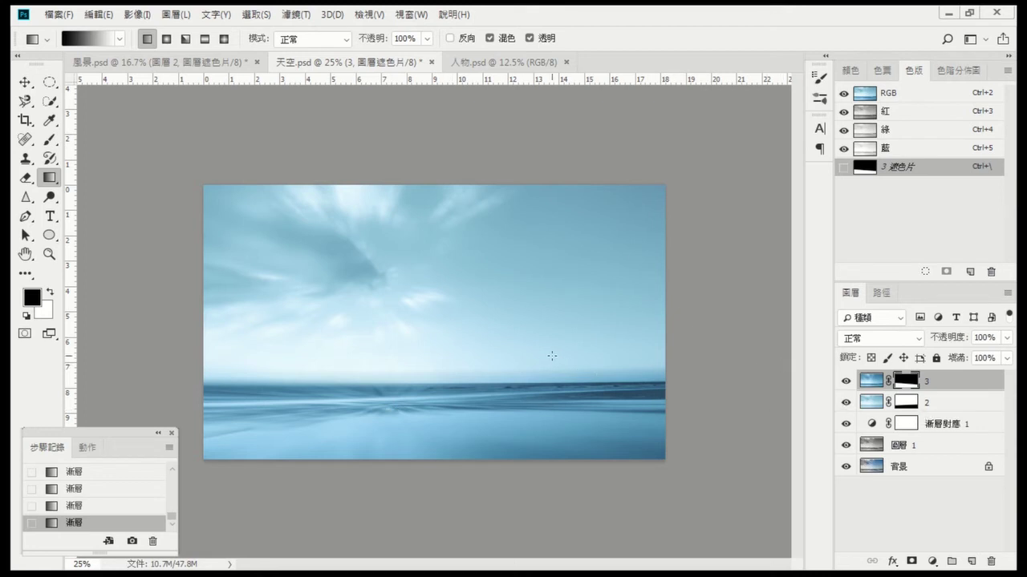
pyautogui.moveTo(450, 349); pyautogui.dragTo(450, 406)
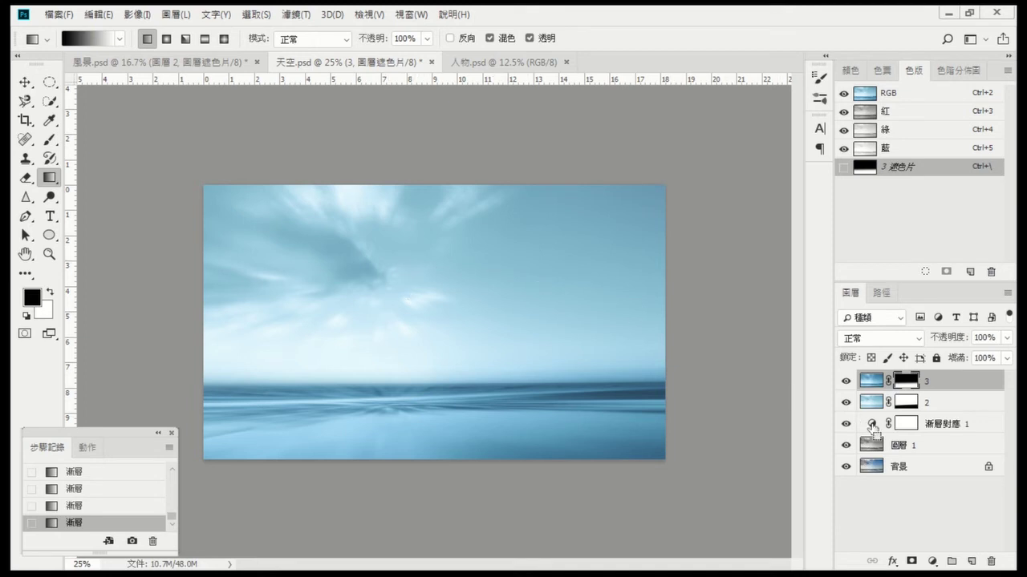
# Step: Stamp visible into a Multiply layer, stamp again on top, and hide the intermediate layers
pyautogui.hotkey('ctrl', 'alt', 'shift', 'e')
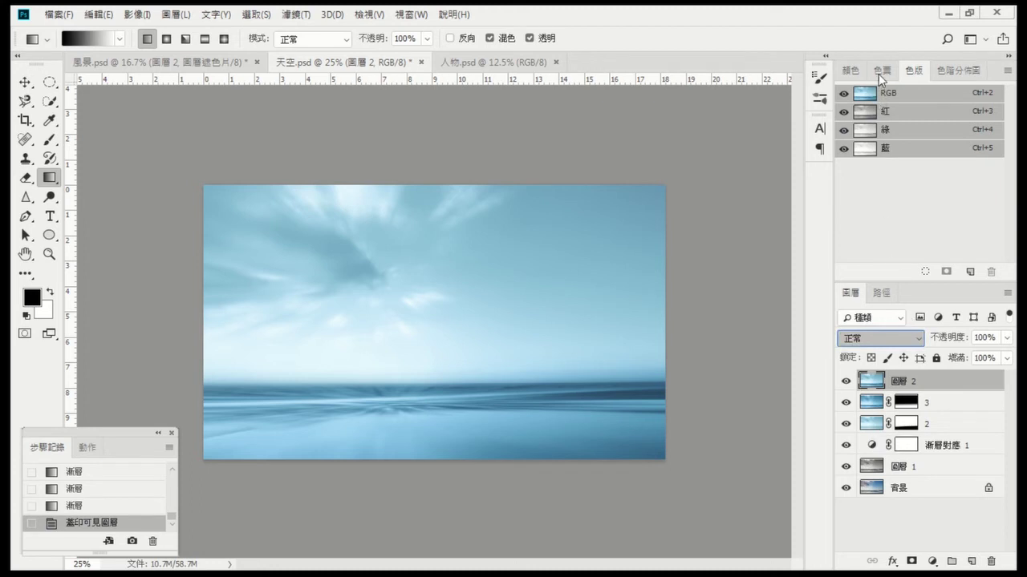
pyautogui.hotkey('alt', 'shift', 'm')
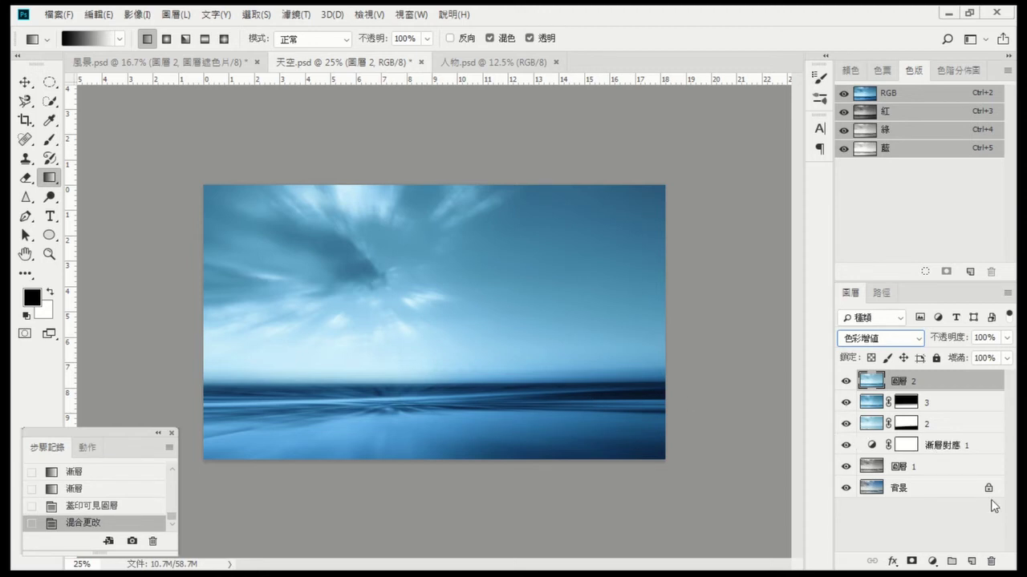
pyautogui.hotkey('ctrl', 'shift', 'alt', 'e')
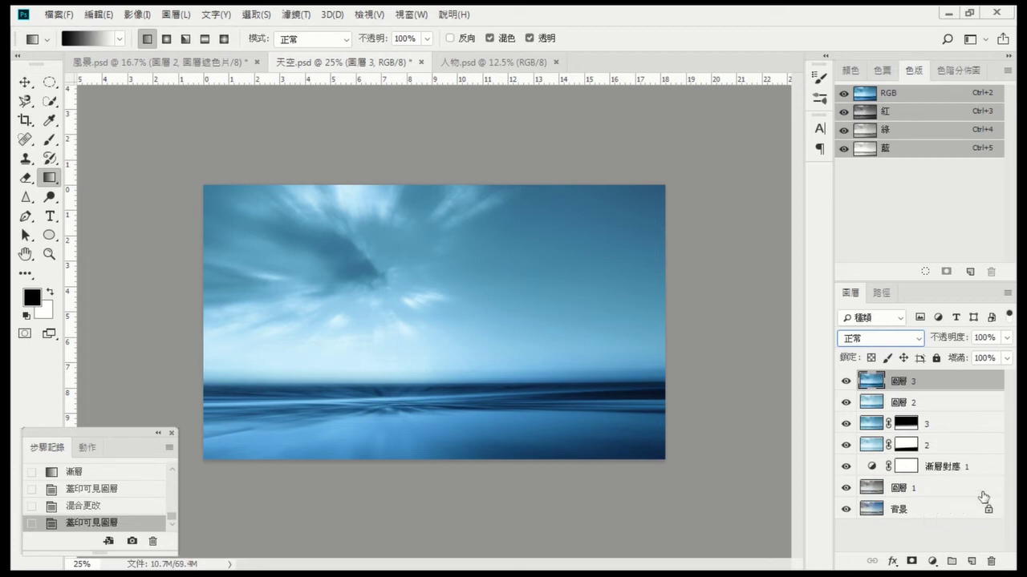
pyautogui.moveTo(846, 405); pyautogui.dragTo(847, 488)
# Step: Toggle 圖層 3's visibility repeatedly to compare it with the layers beneath
pyautogui.click(846, 381)
pyautogui.click(846, 381)
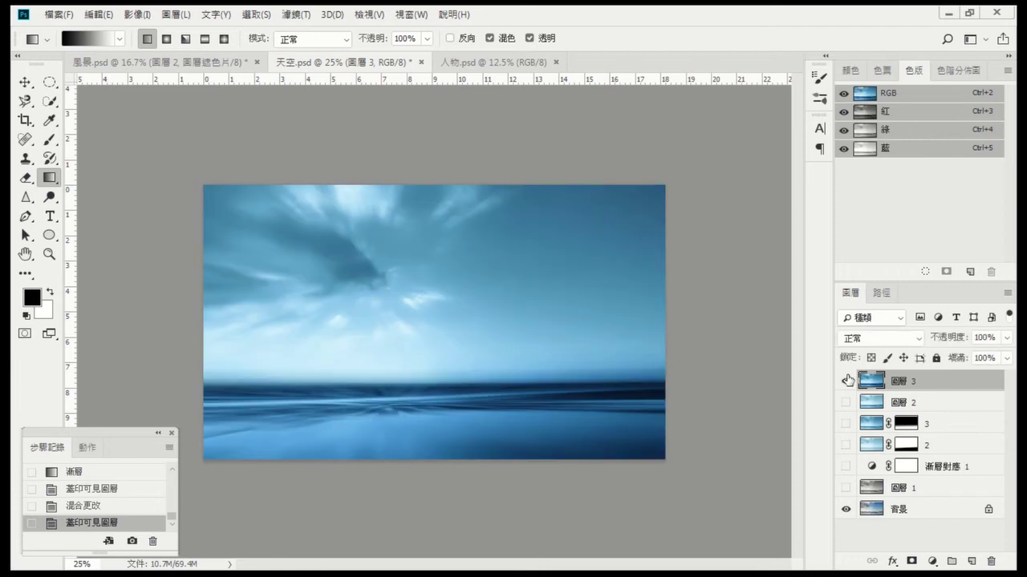
pyautogui.click(846, 381)
pyautogui.click(846, 381)
pyautogui.click(846, 381)
pyautogui.click(846, 381)
# Step: Add a mask to 圖層 3 and paint soft 33% brush strokes along the horizon and mid-sky
pyautogui.click(911, 561)
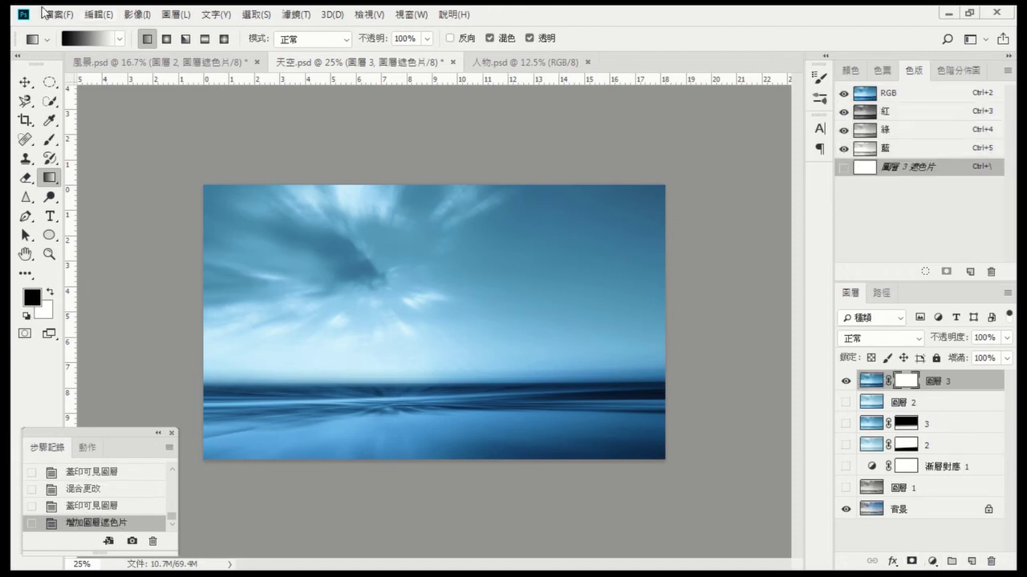
pyautogui.click(50, 140)
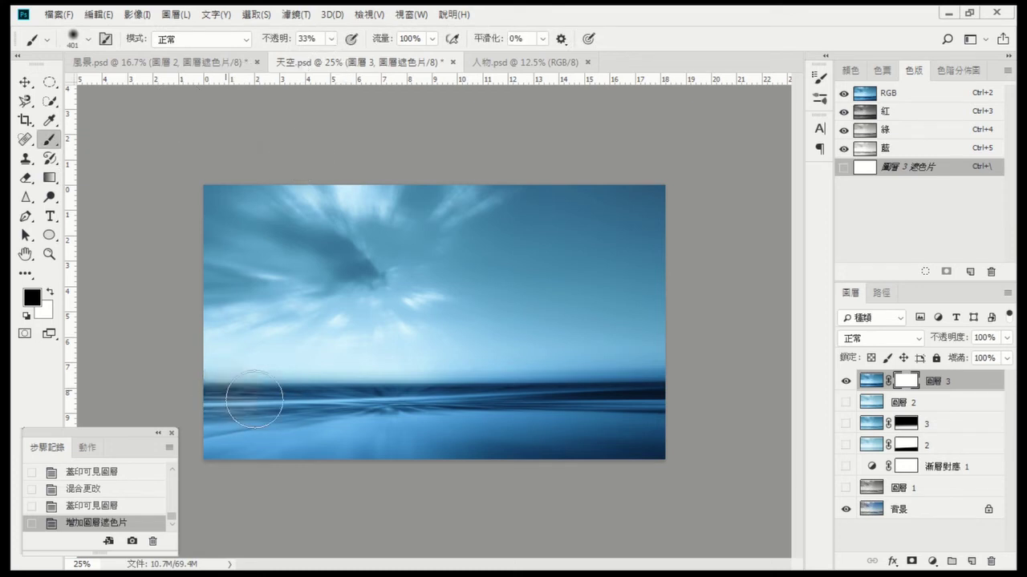
pyautogui.moveTo(254, 398); pyautogui.dragTo(461, 416)
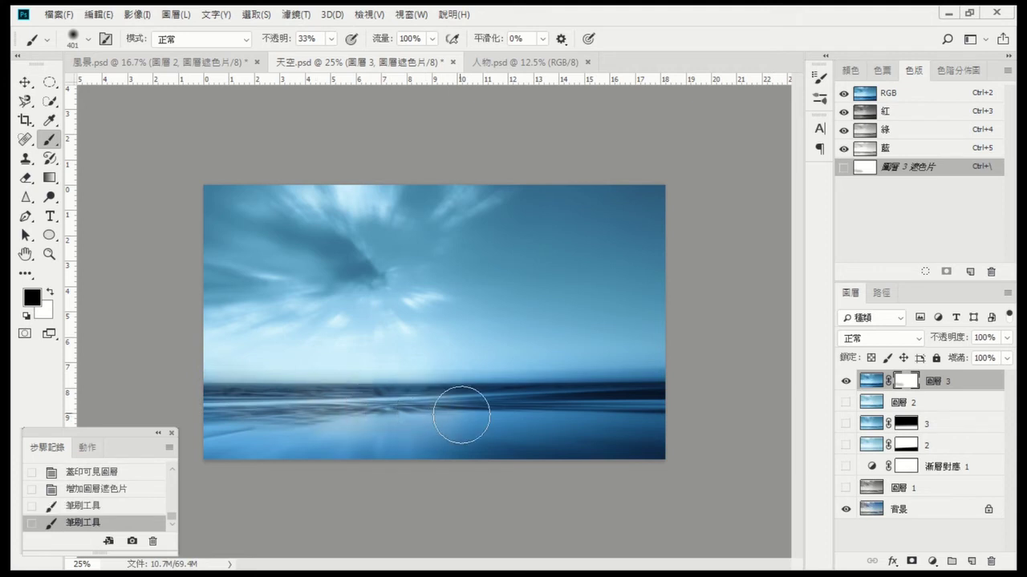
pyautogui.moveTo(254, 364); pyautogui.dragTo(407, 379)
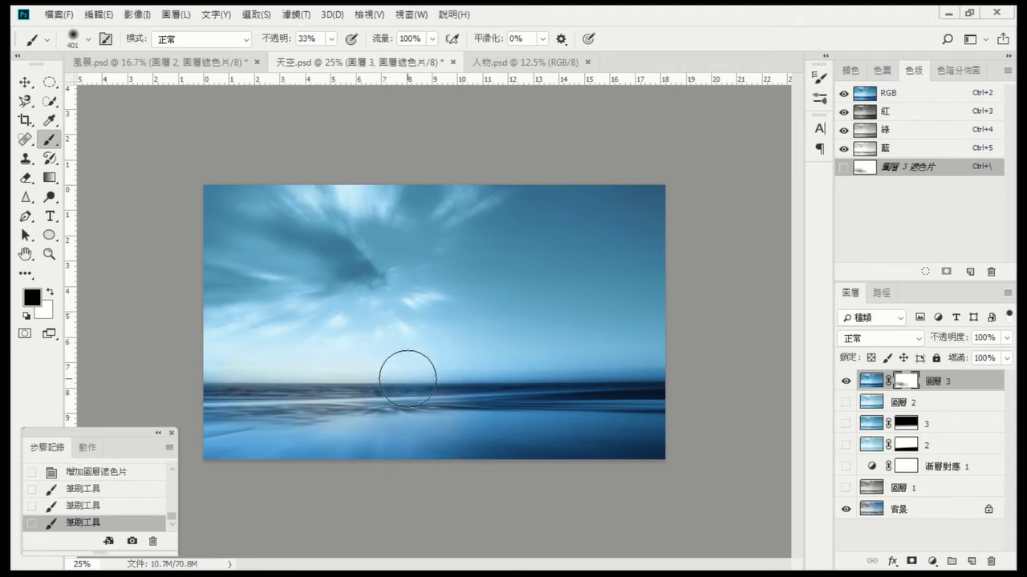
pyautogui.moveTo(396, 294)
pyautogui.mouseDown()
pyautogui.moveTo(458, 321)
pyautogui.moveTo(410, 300)
pyautogui.mouseUp()
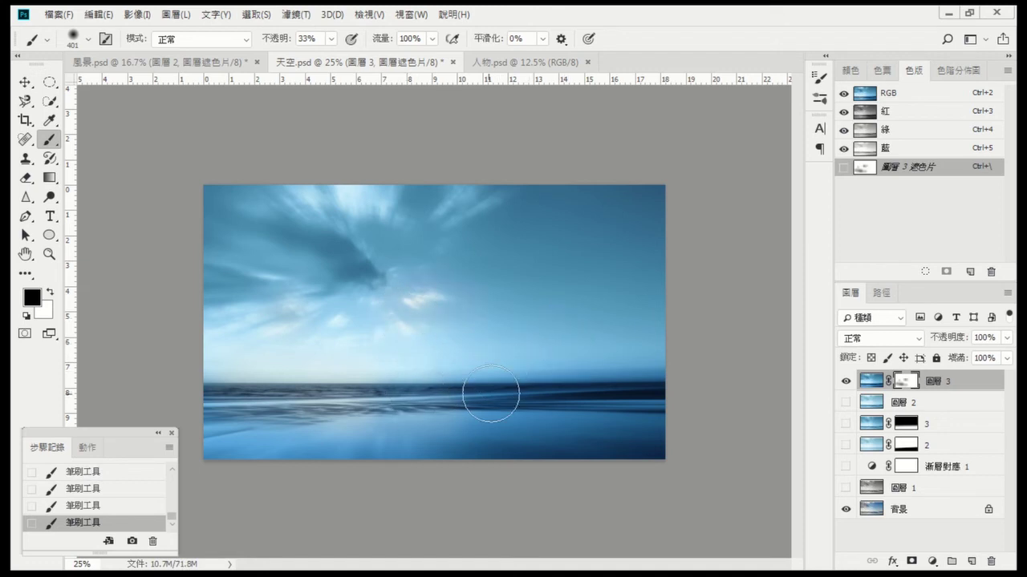
pyautogui.moveTo(490, 394); pyautogui.dragTo(705, 394)
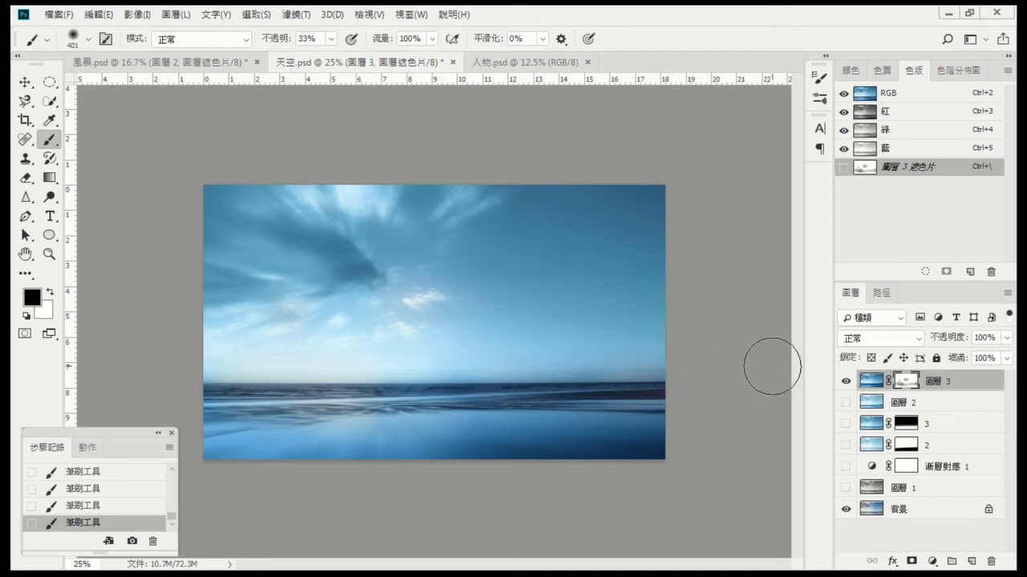
# Step: Switch to the 人物.psd portrait and duplicate its Background into 圖層 1
pyautogui.click(522, 69)
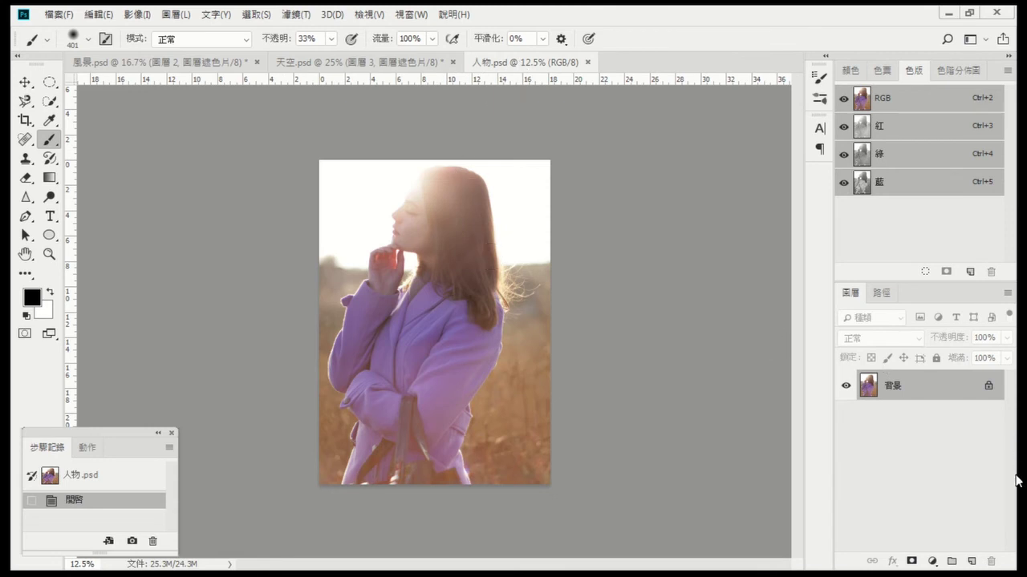
pyautogui.hotkey('ctrl', 'j')
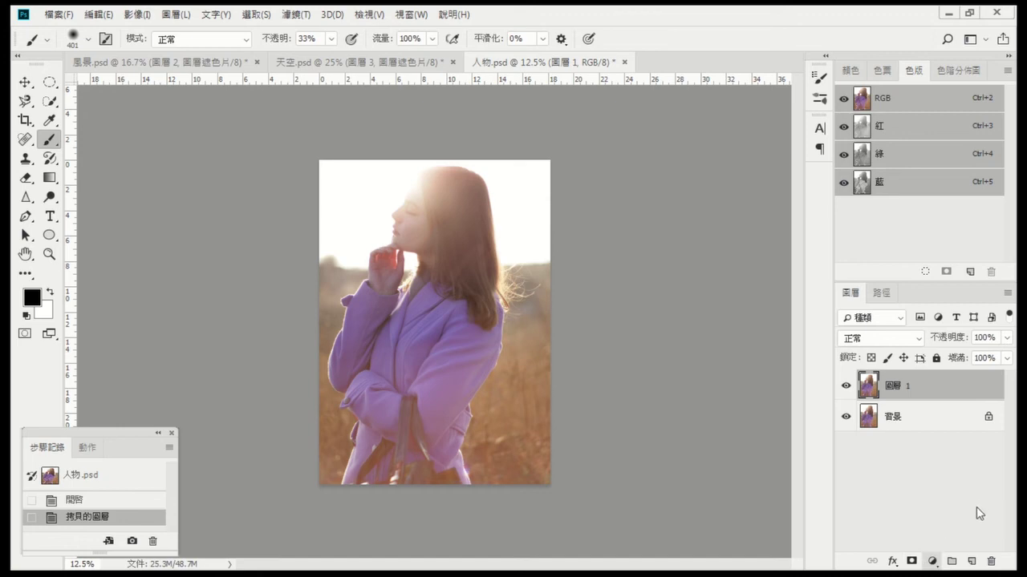
# Step: Add Gradient Map 漸層對應 1 running from near-black through rose to pale saturated pink
pyautogui.click(932, 560)
pyautogui.click(848, 442)
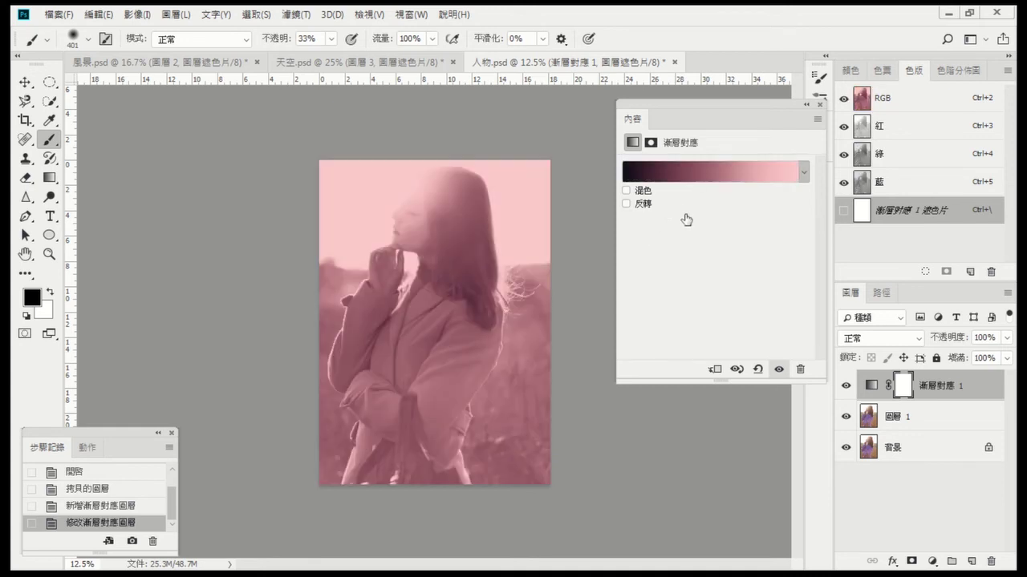
pyautogui.press('i')
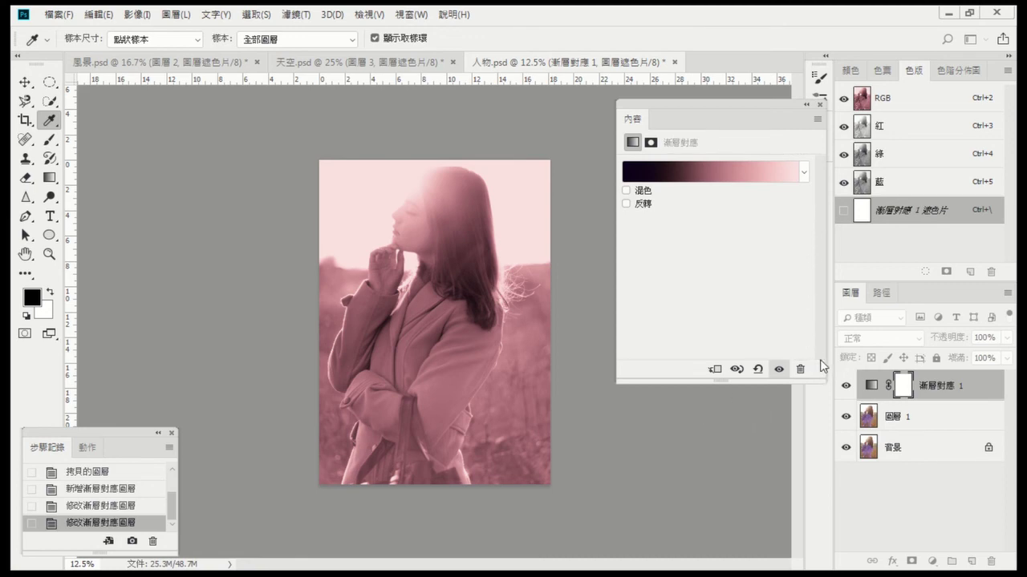
pyautogui.click(703, 184)
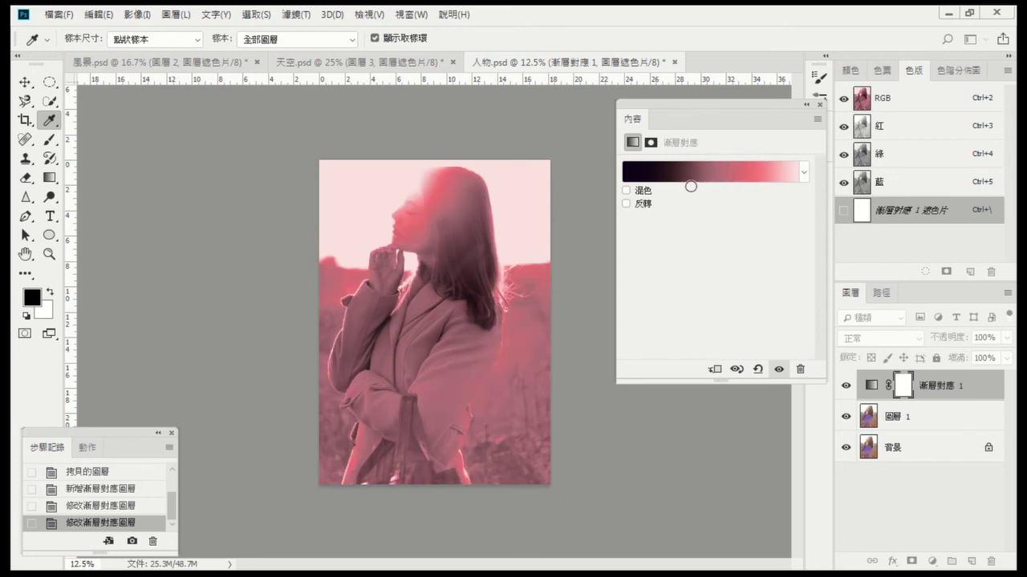
pyautogui.click(687, 177)
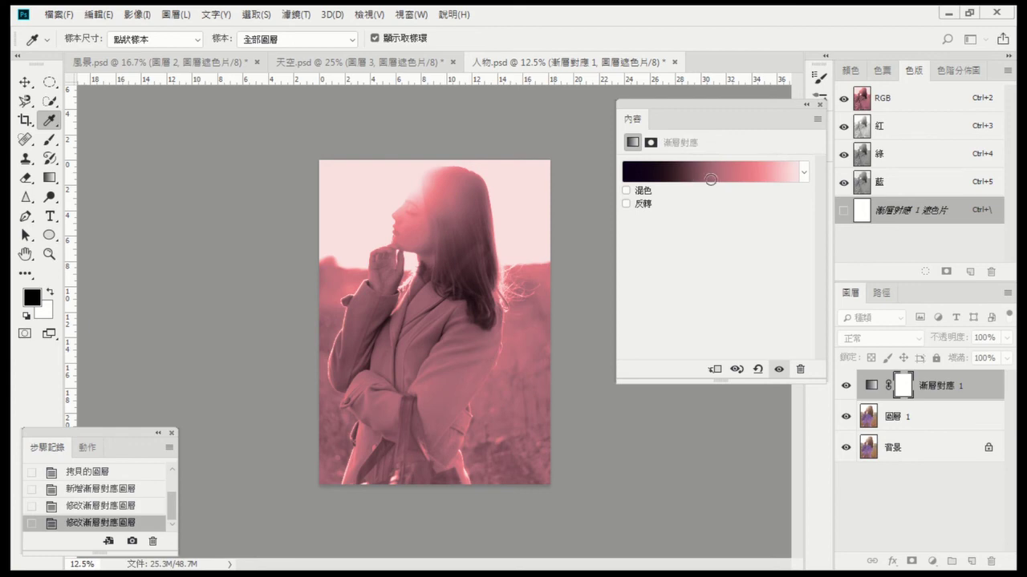
pyautogui.click(712, 179)
pyautogui.click(701, 177)
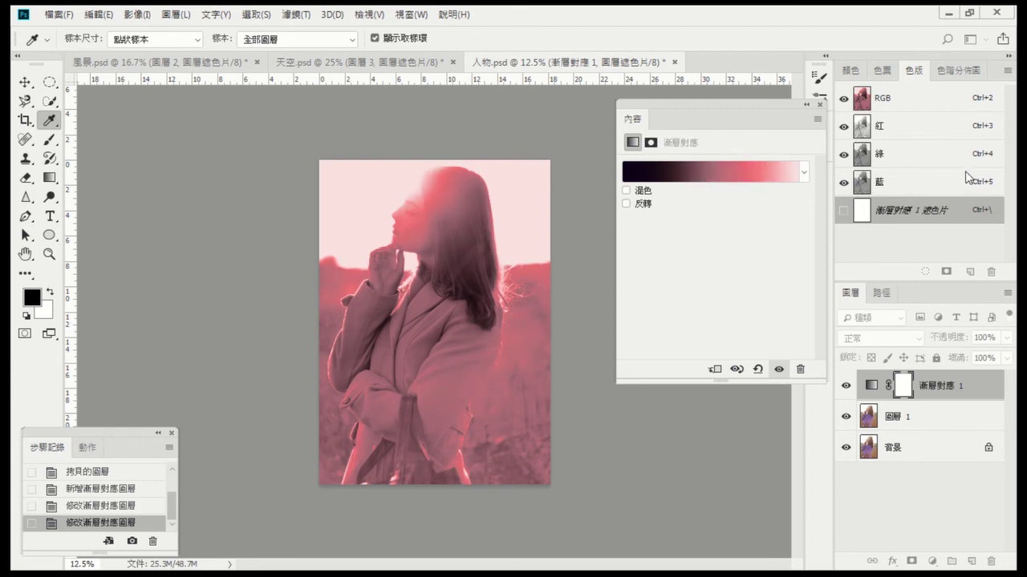
pyautogui.press('b')
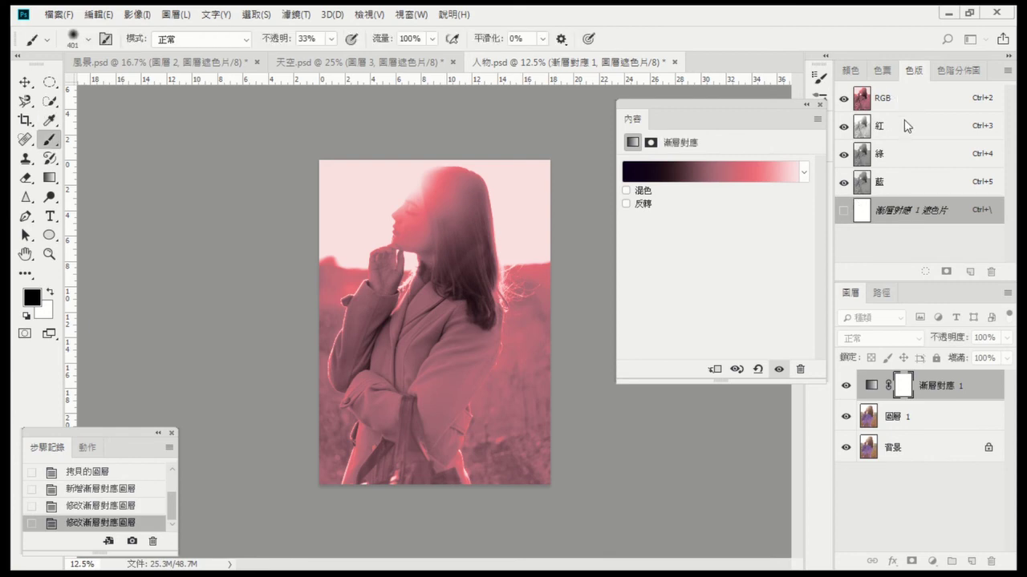
pyautogui.click(819, 100)
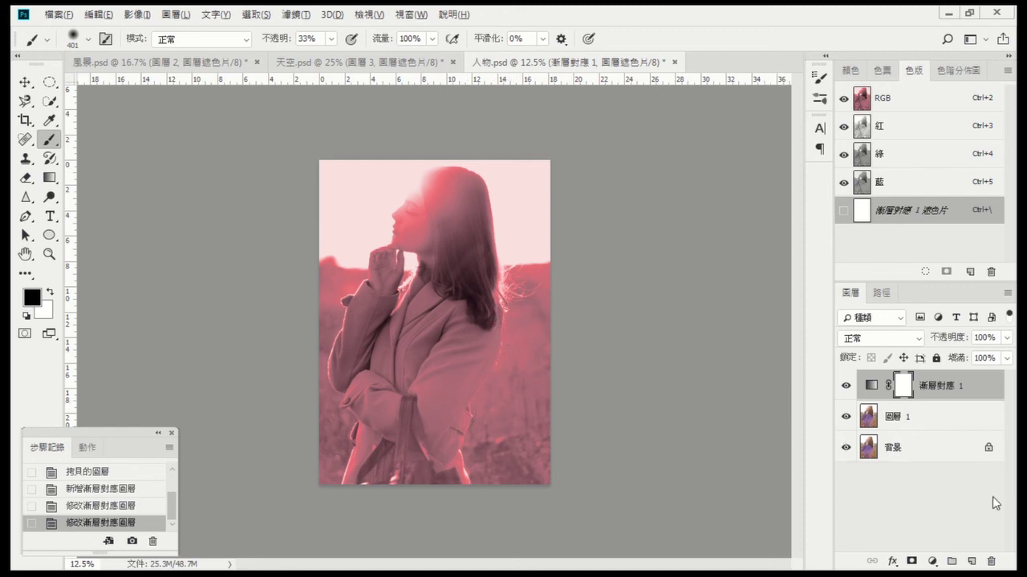
# Step: Stamp the visible result into 圖層 2 and hide the gradient map and 圖層 1
pyautogui.hotkey('ctrl', 'shift', 'alt', 'e')
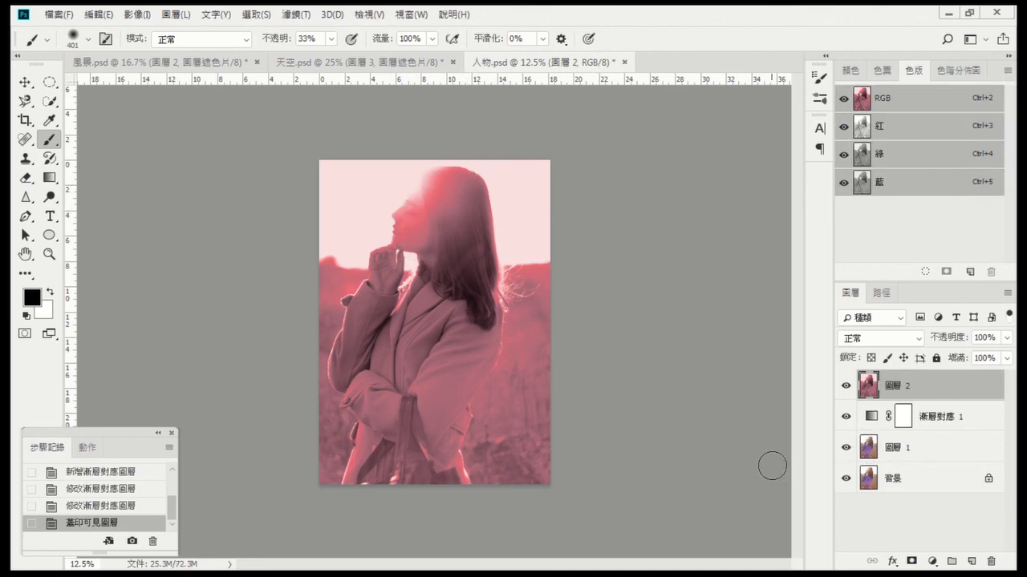
pyautogui.click(845, 417)
pyautogui.click(845, 448)
# Step: Mask 圖層 2 and brush over the head and face to restore the backlit glow
pyautogui.click(912, 561)
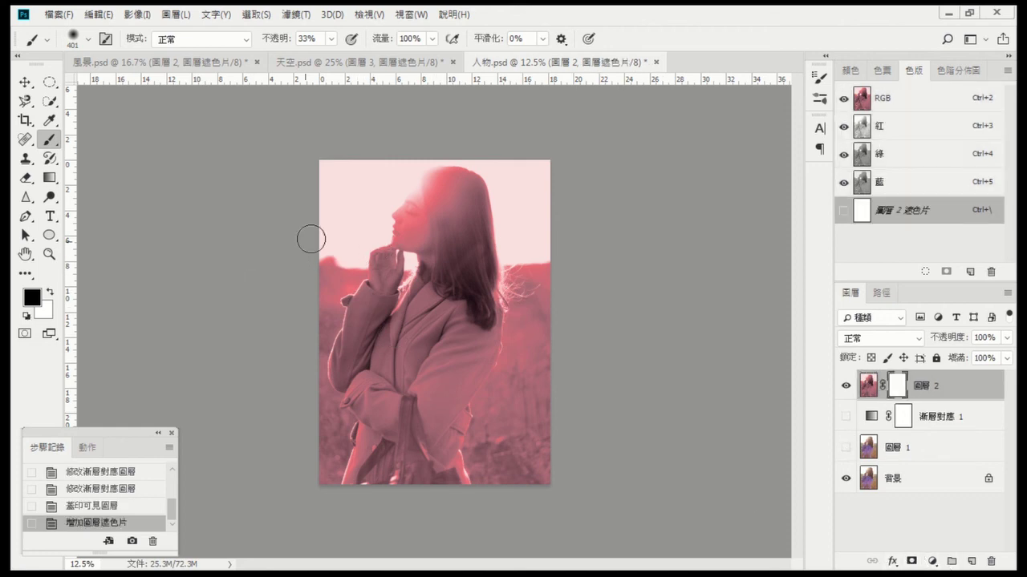
pyautogui.moveTo(382, 219)
pyautogui.mouseDown()
pyautogui.moveTo(442, 172)
pyautogui.moveTo(479, 165)
pyautogui.mouseUp()
pyautogui.moveTo(414, 222)
pyautogui.mouseDown()
pyautogui.moveTo(461, 234)
pyautogui.moveTo(385, 229)
pyautogui.mouseUp()
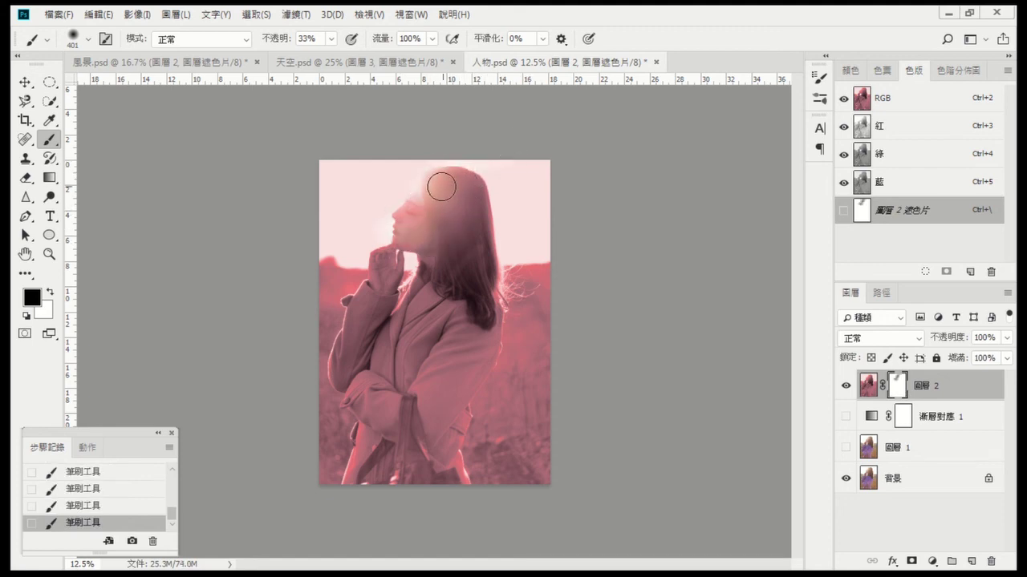
pyautogui.moveTo(441, 187); pyautogui.dragTo(450, 236)
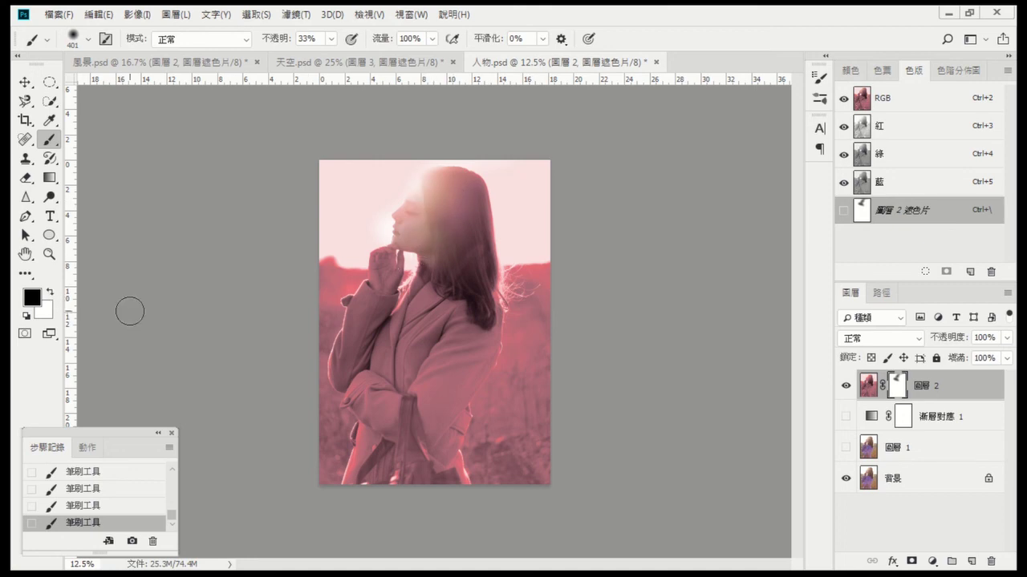
pyautogui.click(52, 294)
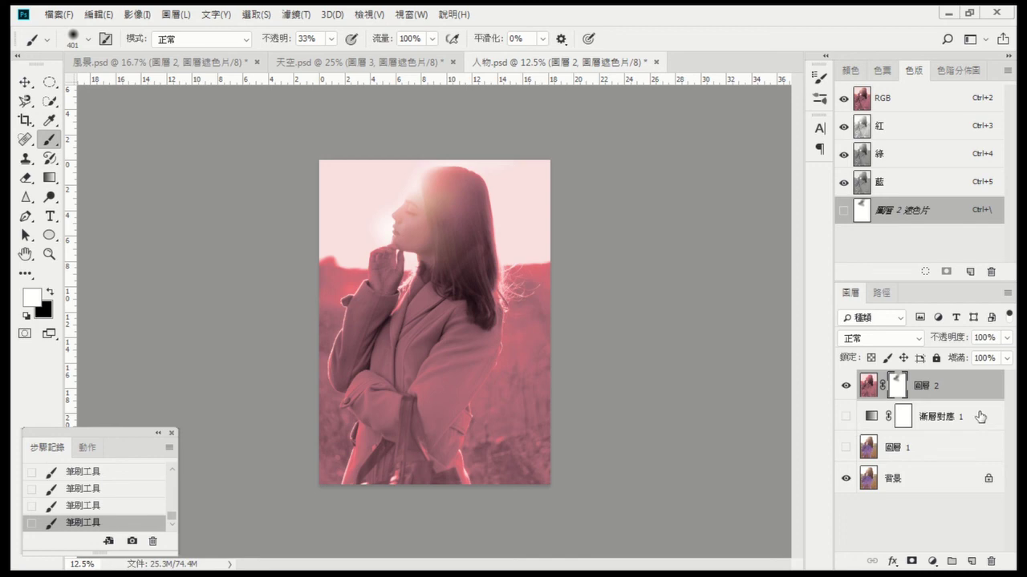
# Step: Stamp visible into 圖層 3, try 柔光, and settle on 色彩增值 (Multiply) blending
pyautogui.hotkey('ctrl', 'shift', 'alt', 'e')
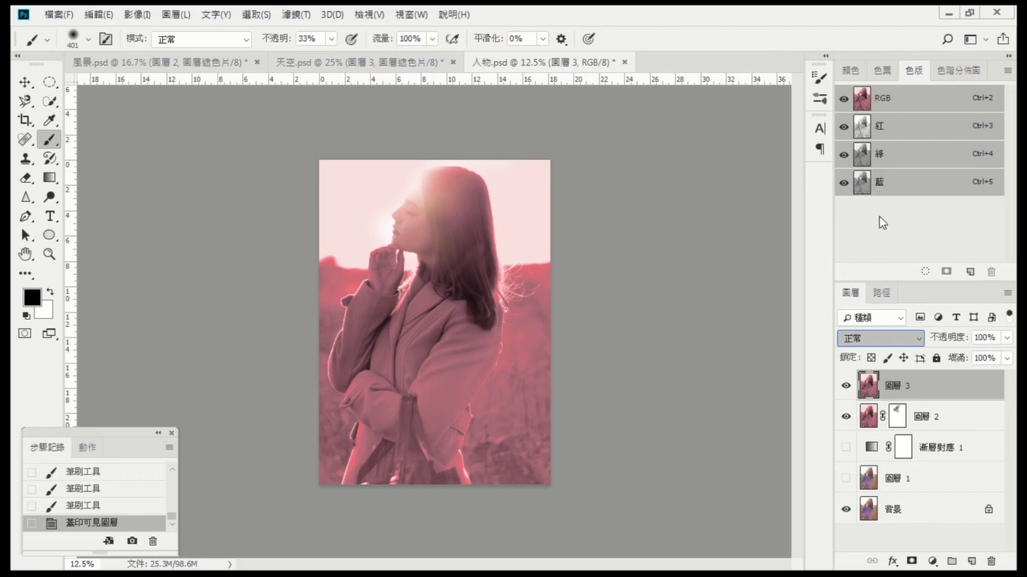
pyautogui.hotkey('shift', 'alt', 'f')
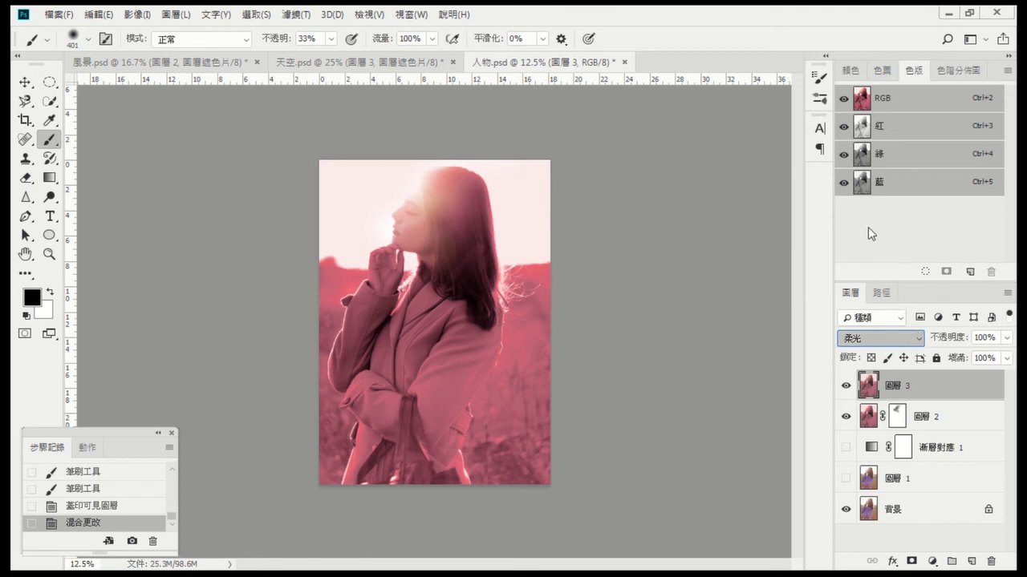
pyautogui.hotkey('shift', 'alt', 'h')
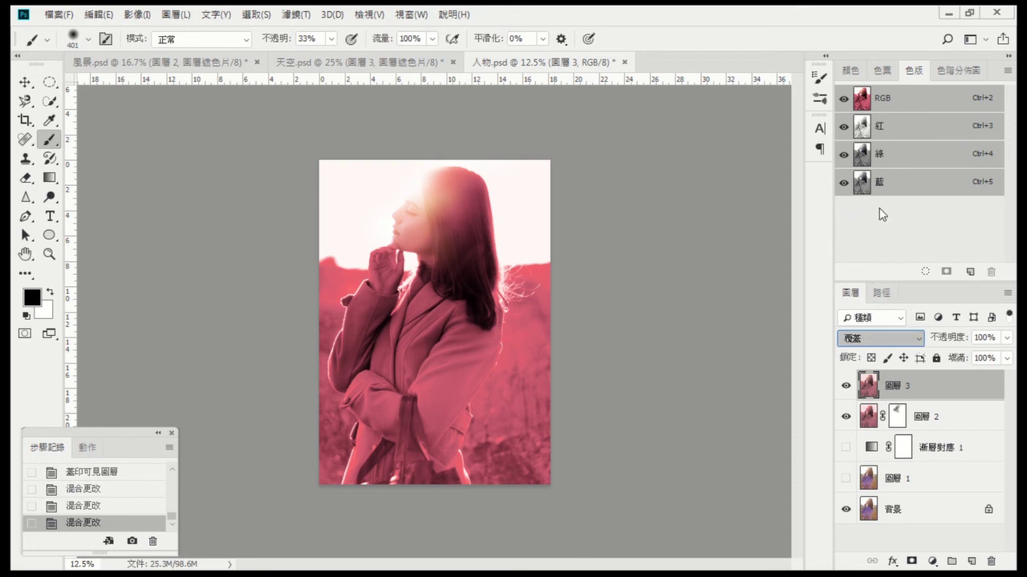
pyautogui.press('Down')
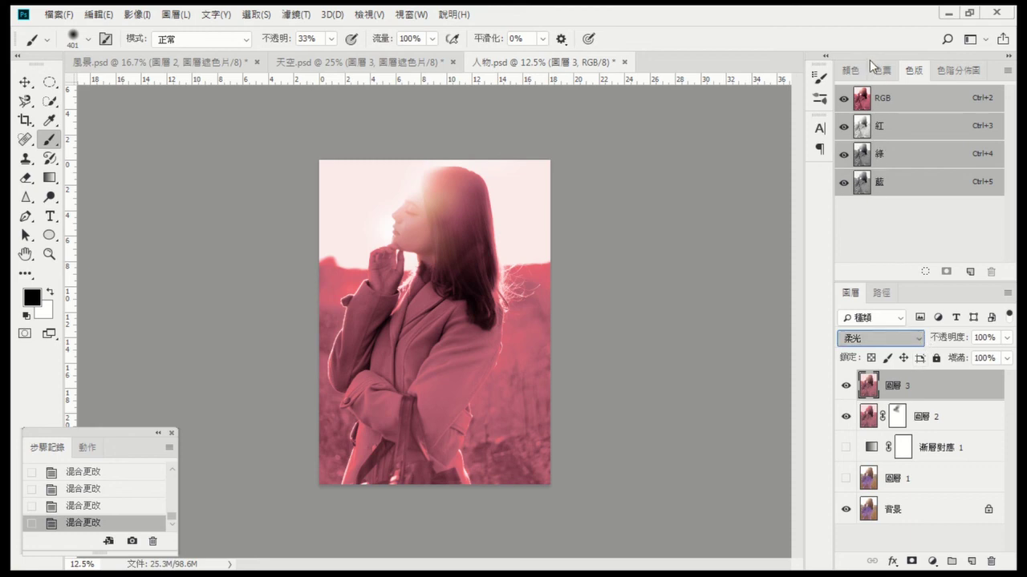
pyautogui.press('Up')
pyautogui.press('Up')
pyautogui.press('Up')
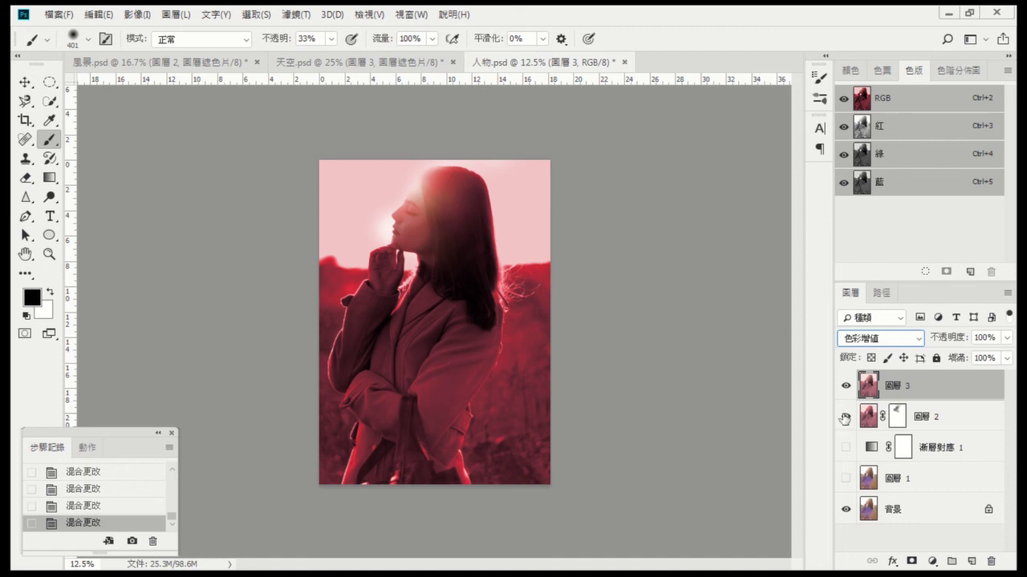
# Step: Stamp all visible layers into a new 圖層 4, hiding 圖層 3 and 圖層 2 beneath it
pyautogui.hotkey('ctrl', 'shift', 'alt', 'e')
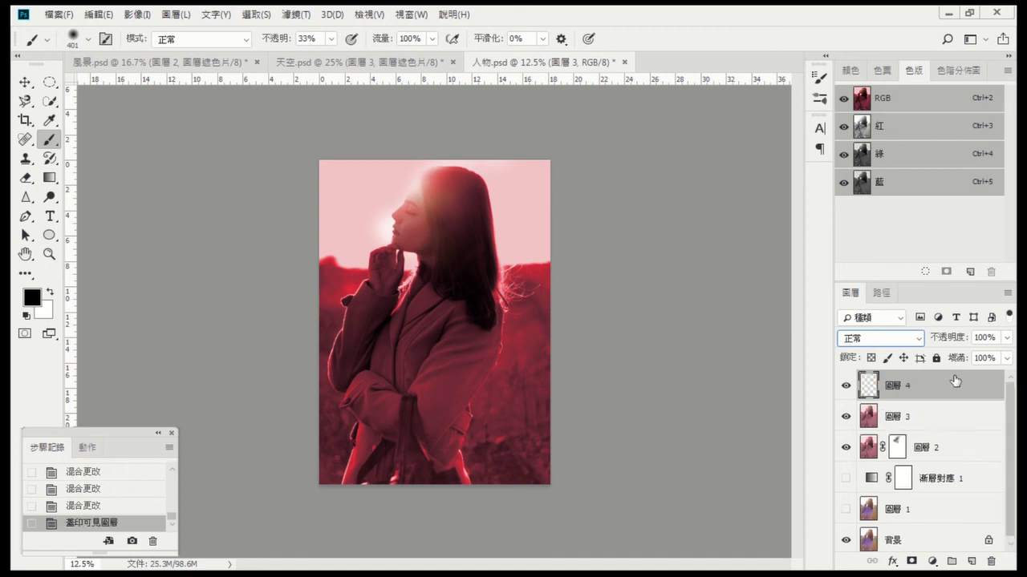
pyautogui.click(843, 421)
pyautogui.click(845, 447)
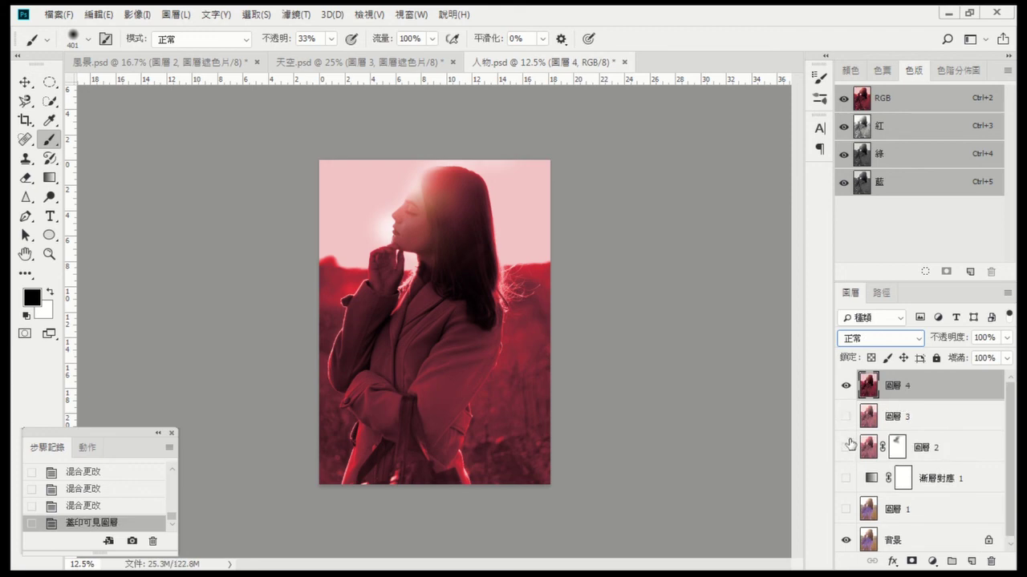
# Step: Toggle 圖層 4's visibility repeatedly to compare the original photo with the deep red result
pyautogui.click(845, 385)
pyautogui.click(845, 387)
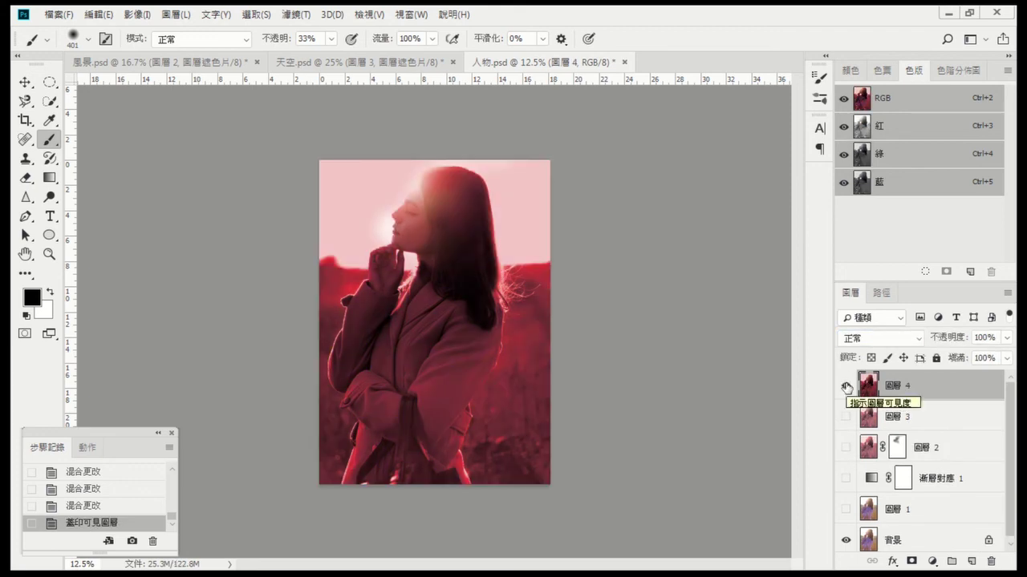
pyautogui.click(845, 387)
pyautogui.click(845, 386)
pyautogui.click(846, 386)
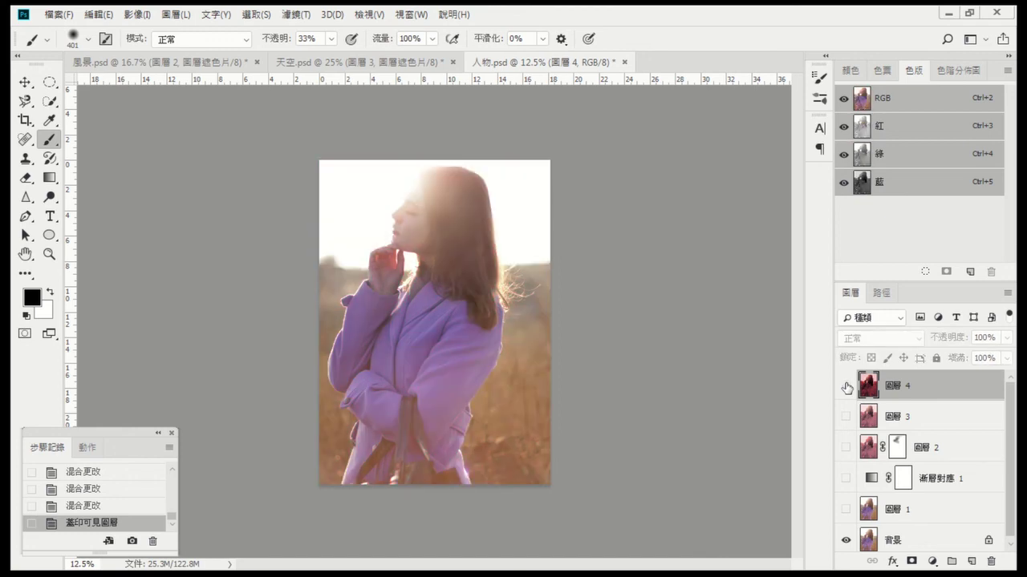
pyautogui.click(845, 386)
pyautogui.click(845, 387)
pyautogui.click(845, 386)
pyautogui.click(845, 387)
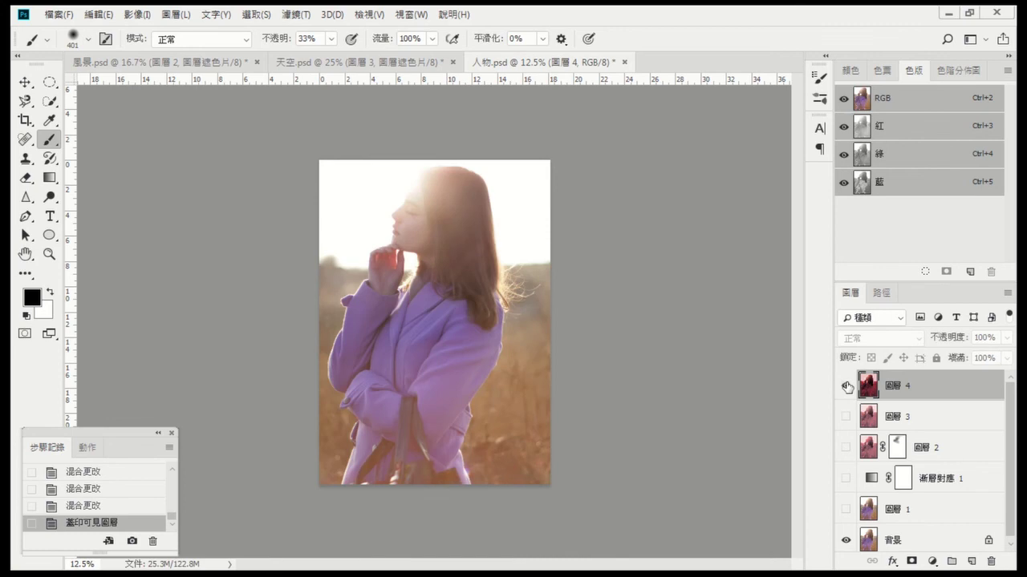
pyautogui.click(845, 386)
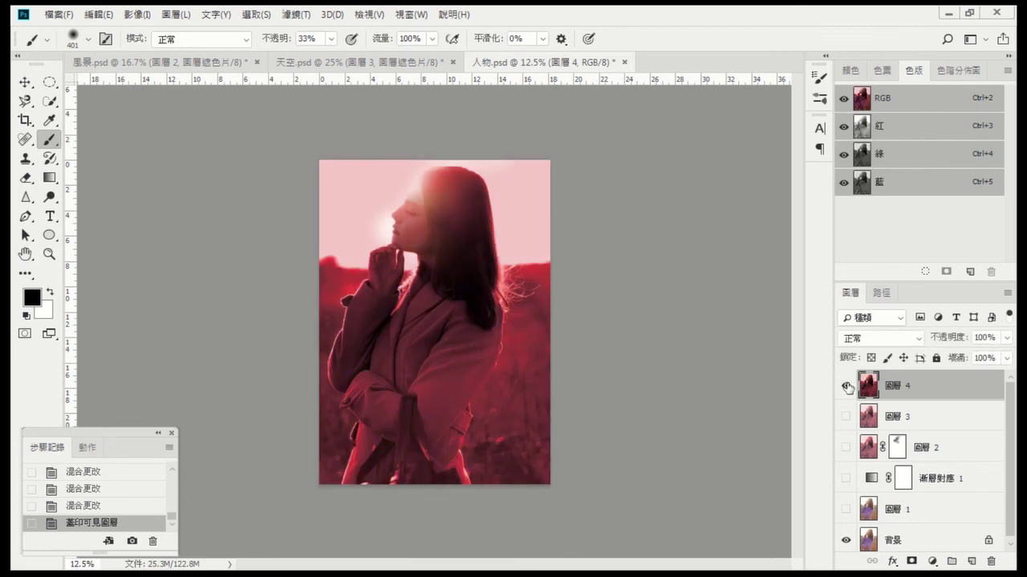